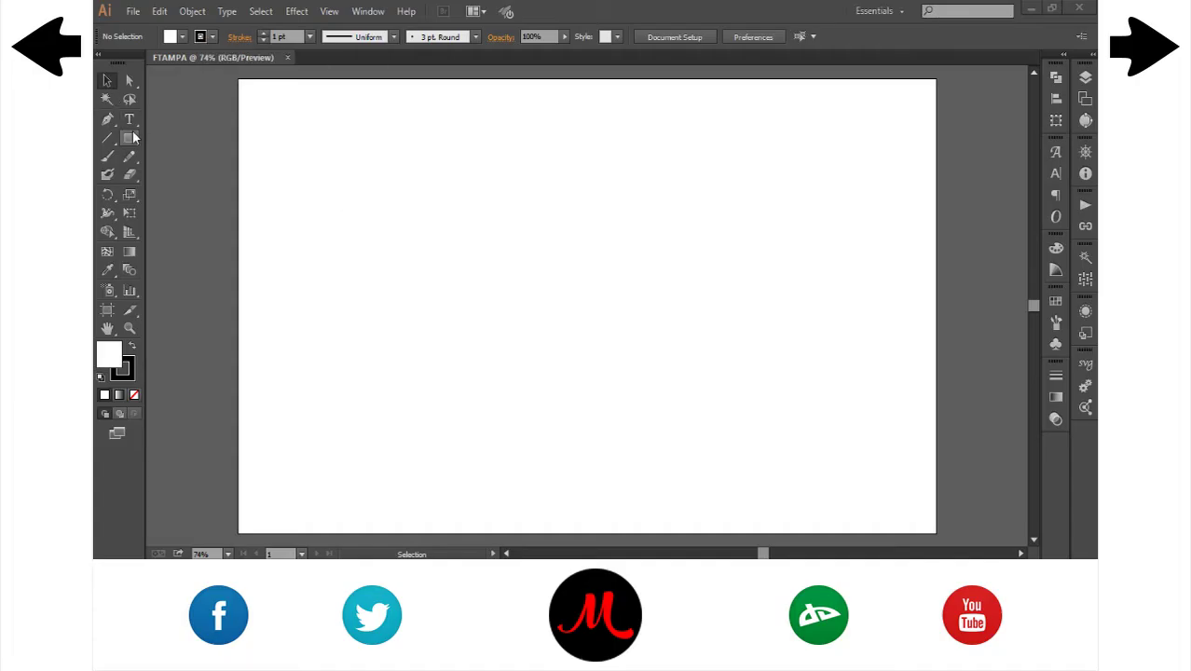
Step: Create a black-filled 90×300 px rectangle as the F's stem and remove the empty outlined rectangle
click(607, 276)
text(90)
key(Tab)
text(300)
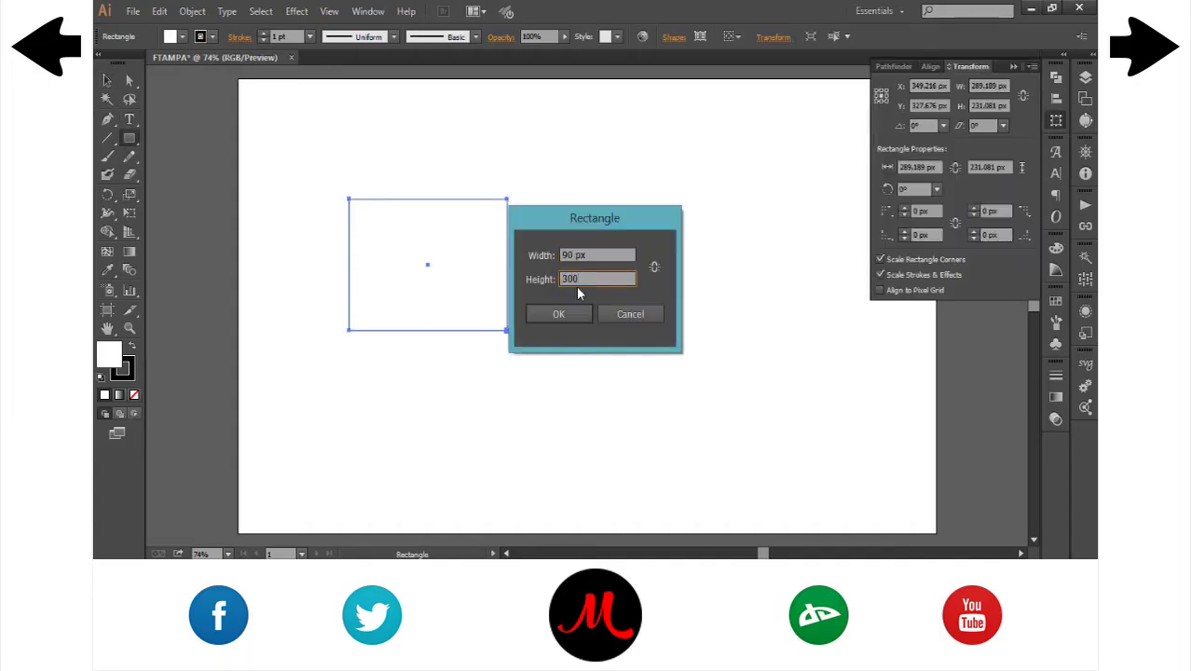
key(Return)
click(183, 36)
click(149, 56)
key(Escape)
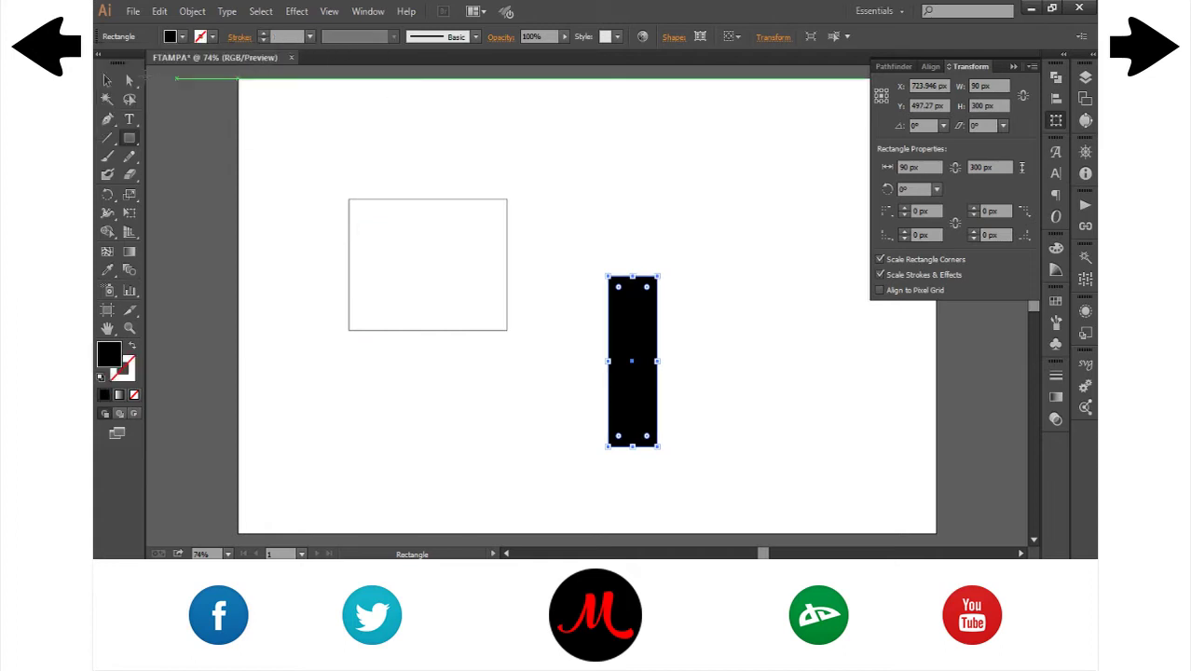
key(v)
click(444, 317)
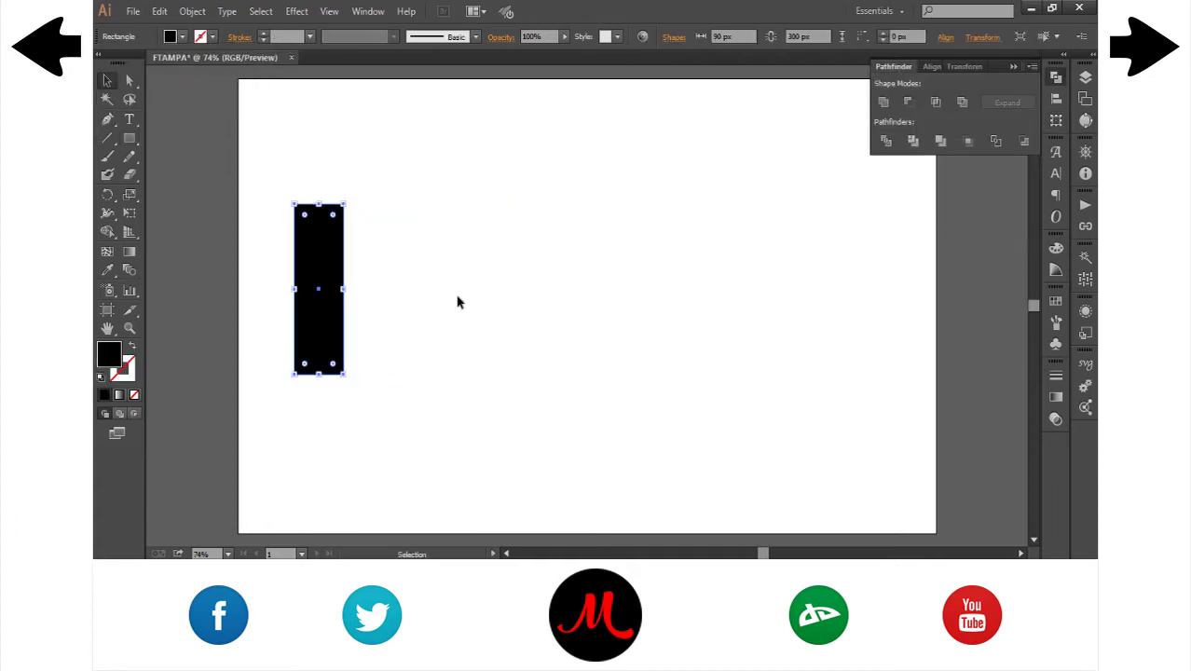
Step: Add an 80 px wide bar and place it across the top of the stem
key(ctrl+plus)
key(ctrl+shift+a)
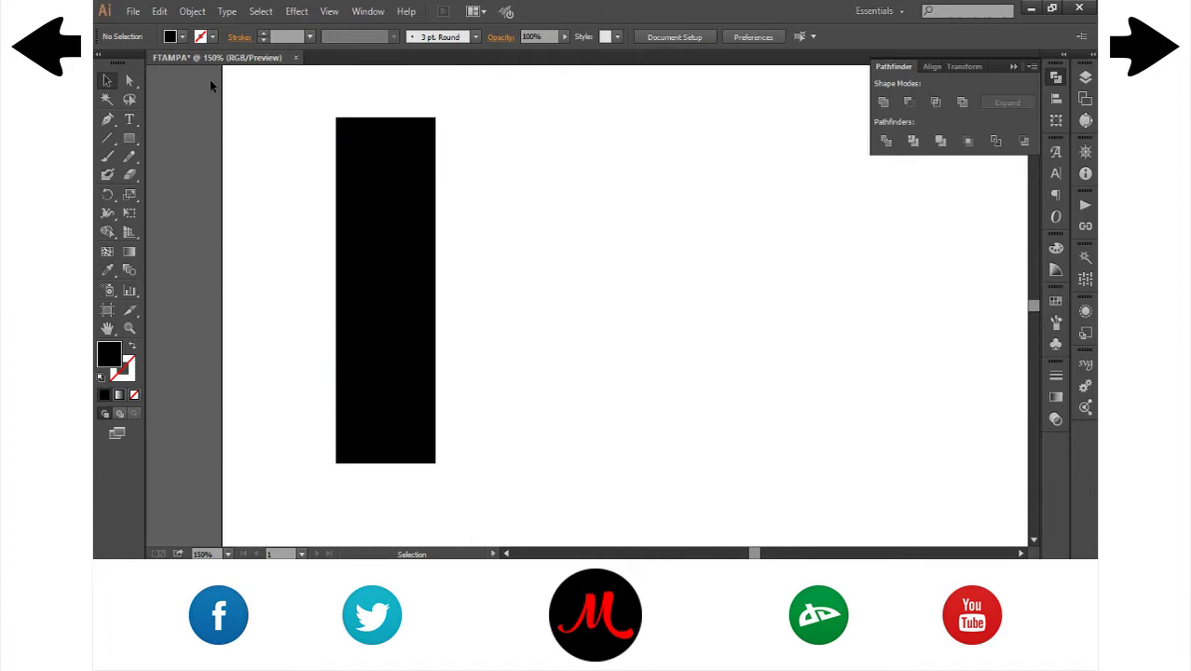
key(m)
click(588, 191)
text(80)
key(Return)
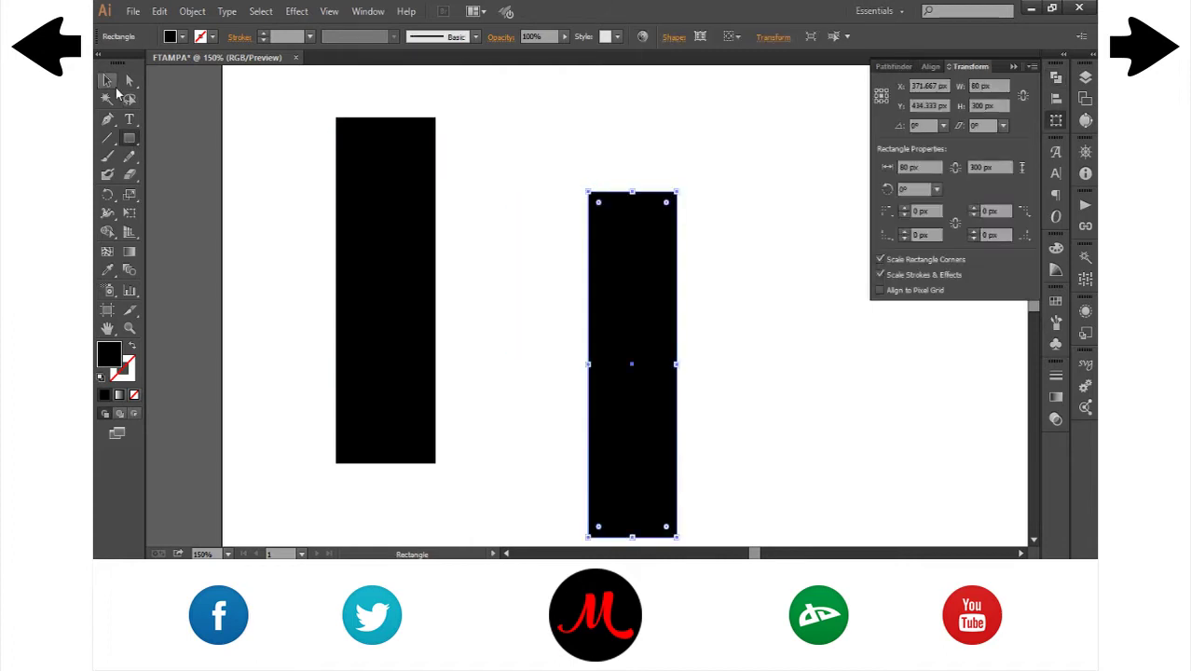
mouse_move(629, 189)
mouse_down()
mouse_move(522, 338)
mouse_move(459, 148)
mouse_move(443, 148)
mouse_up()
click(534, 290)
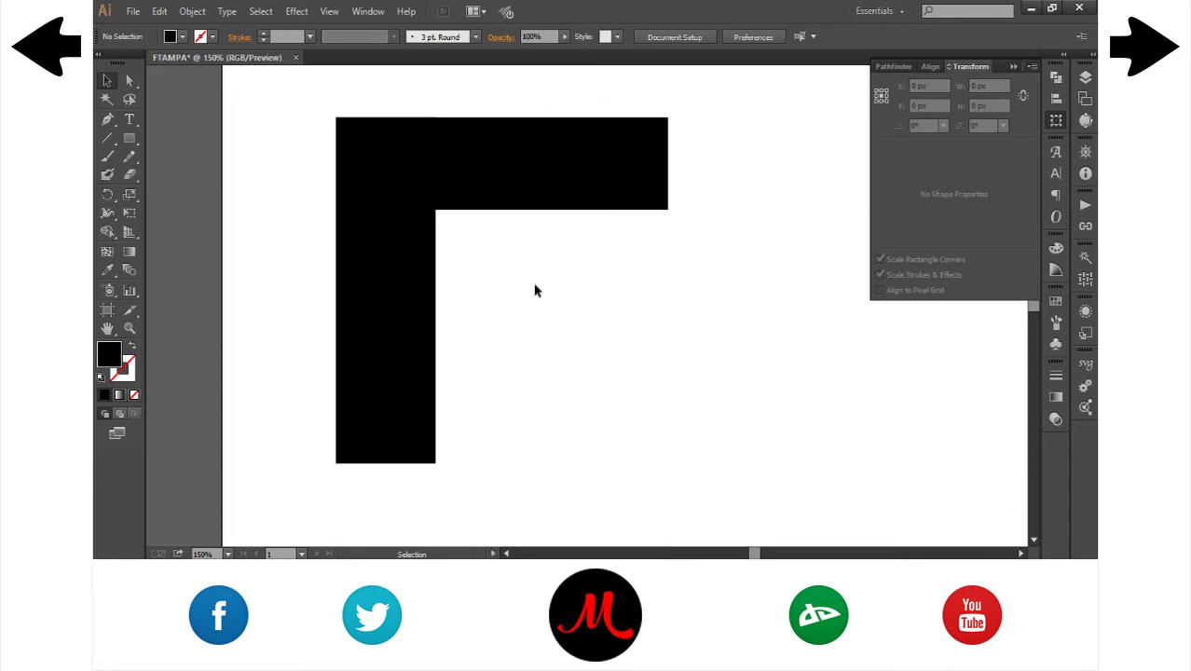
Step: Create an 80×200 px bar and place it across the stem's middle
click(130, 138)
click(494, 325)
click(585, 315)
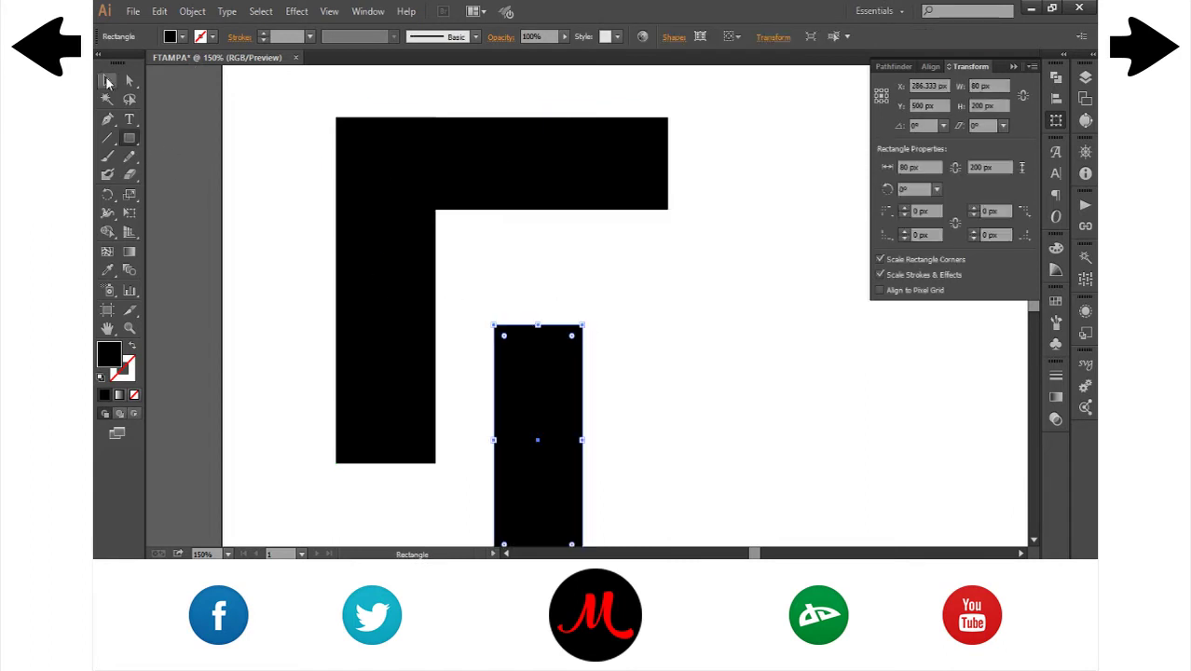
drag(531, 319, 425, 399)
mouse_move(546, 444)
mouse_down()
mouse_move(515, 294)
mouse_move(550, 294)
mouse_up()
Step: Move the top bar off to the right as a spare and raise the middle bar to the F's top
click(675, 285)
drag(626, 287, 626, 298)
click(626, 179)
drag(410, 163, 751, 163)
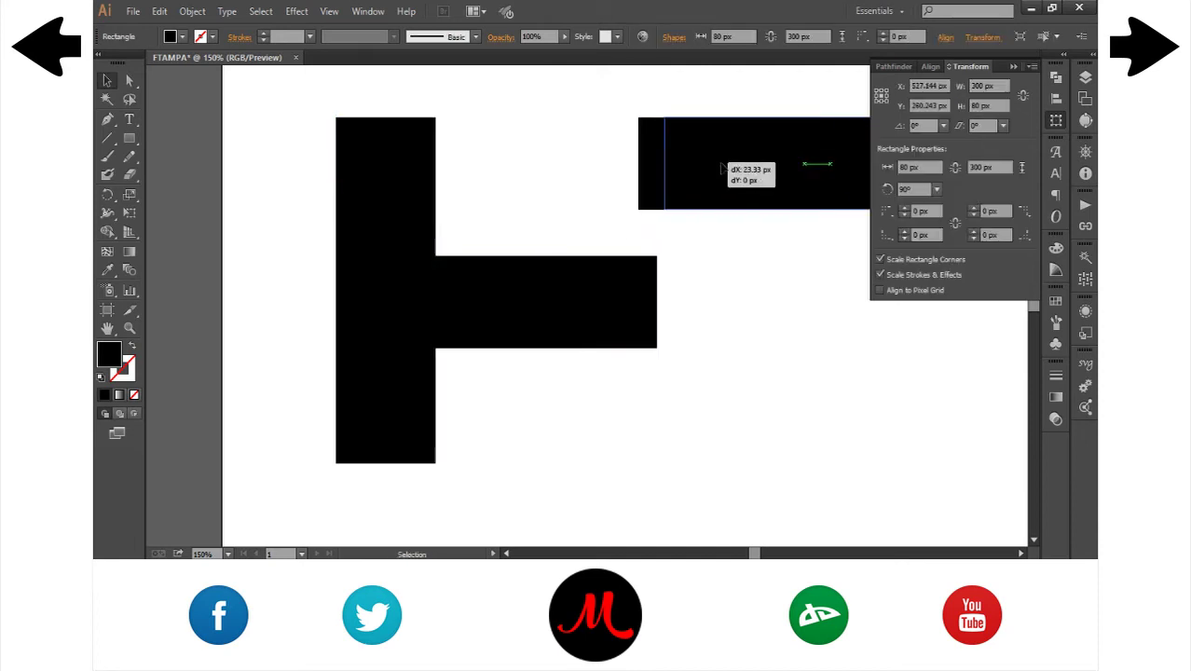
click(577, 265)
mouse_move(577, 266)
mouse_down()
mouse_move(618, 269)
mouse_move(537, 151)
mouse_up()
Step: Copy the F's stem and place it under the spare bar to form a T
click(346, 258)
key(ctrl+c)
key(ctrl+v)
drag(589, 212, 844, 213)
click(932, 410)
click(1021, 554)
click(1020, 554)
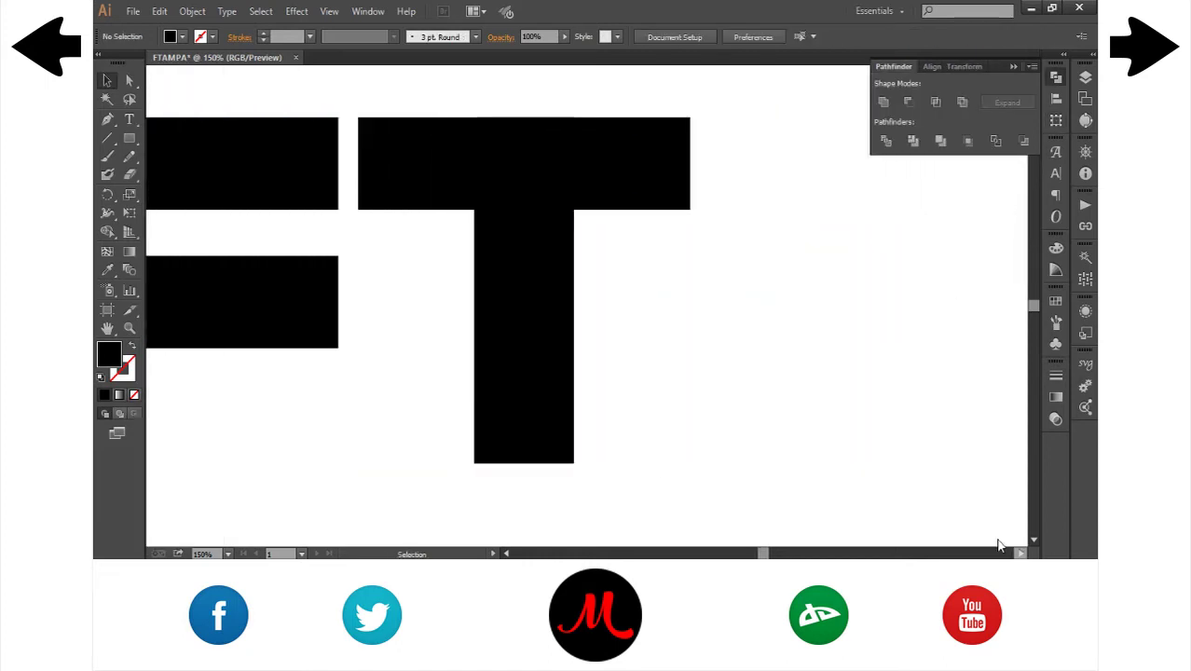
Step: Place a copy of the T's stem to its right, rotated 20° and stretched longer
click(564, 322)
key(ctrl+c)
key(ctrl+v)
key(ctrl+1)
drag(587, 298, 703, 299)
click(970, 66)
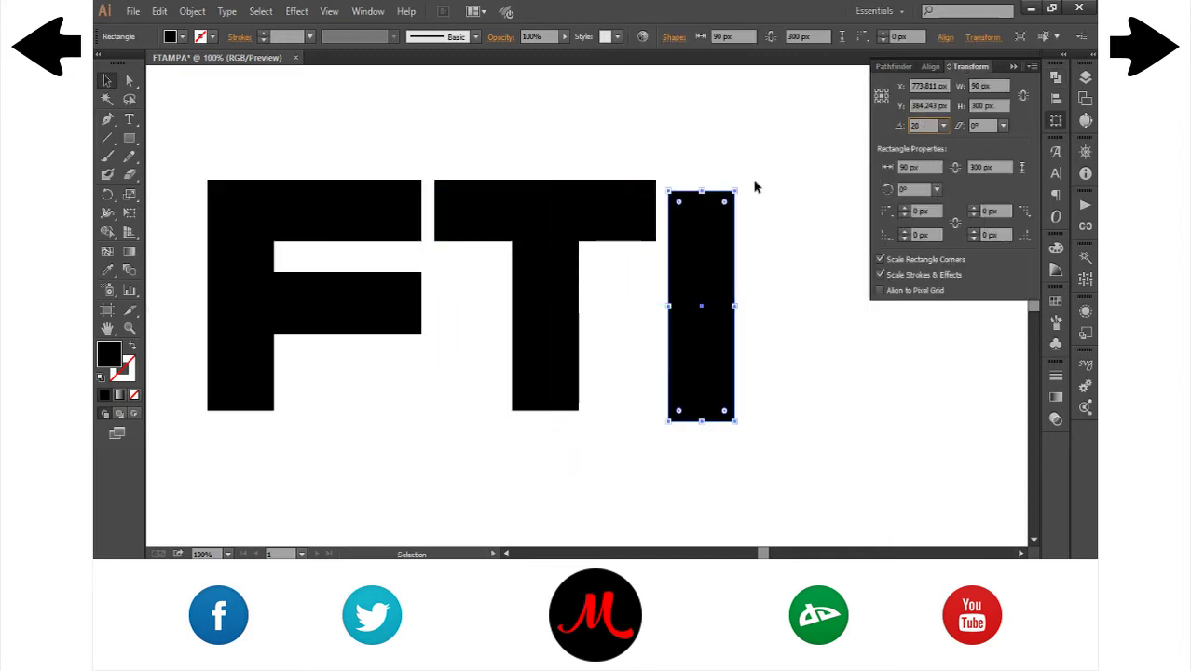
key(Return)
drag(657, 205, 652, 159)
drag(744, 420, 750, 455)
click(166, 164)
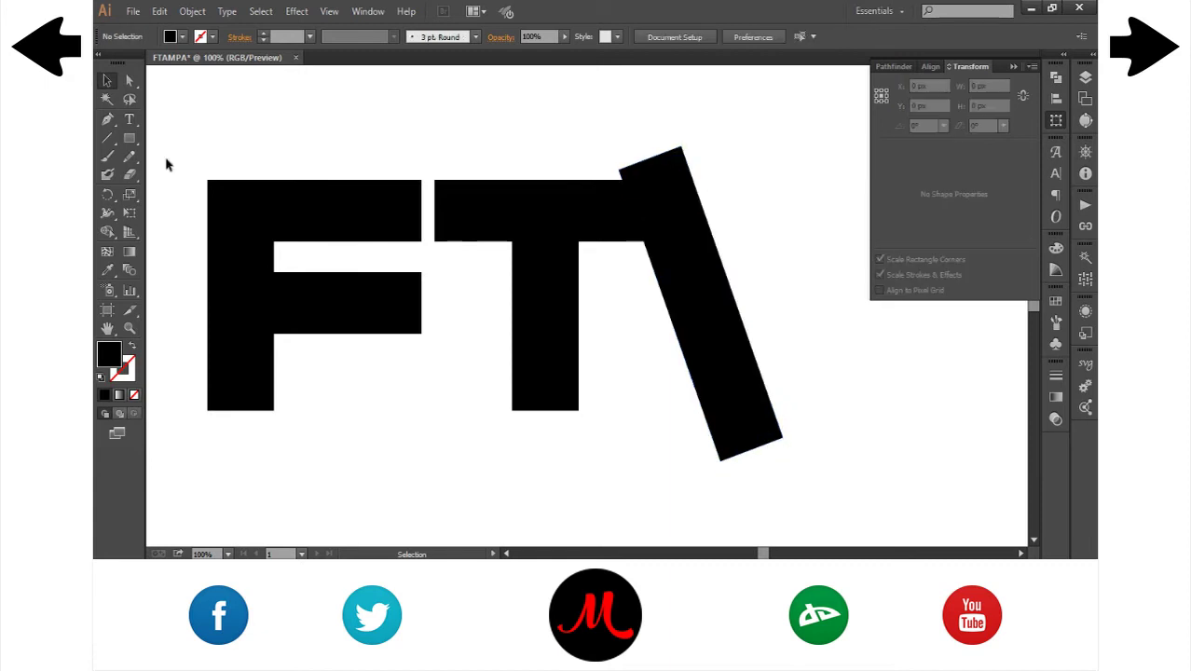
Step: Trim the slanted bar's top and bottom overhangs with Pathfinder Minus Front
drag(533, 177, 817, 122)
mouse_move(556, 410)
mouse_down()
mouse_move(841, 496)
mouse_move(778, 168)
mouse_up()
key(v)
click(893, 66)
click(909, 101)
drag(700, 297, 769, 296)
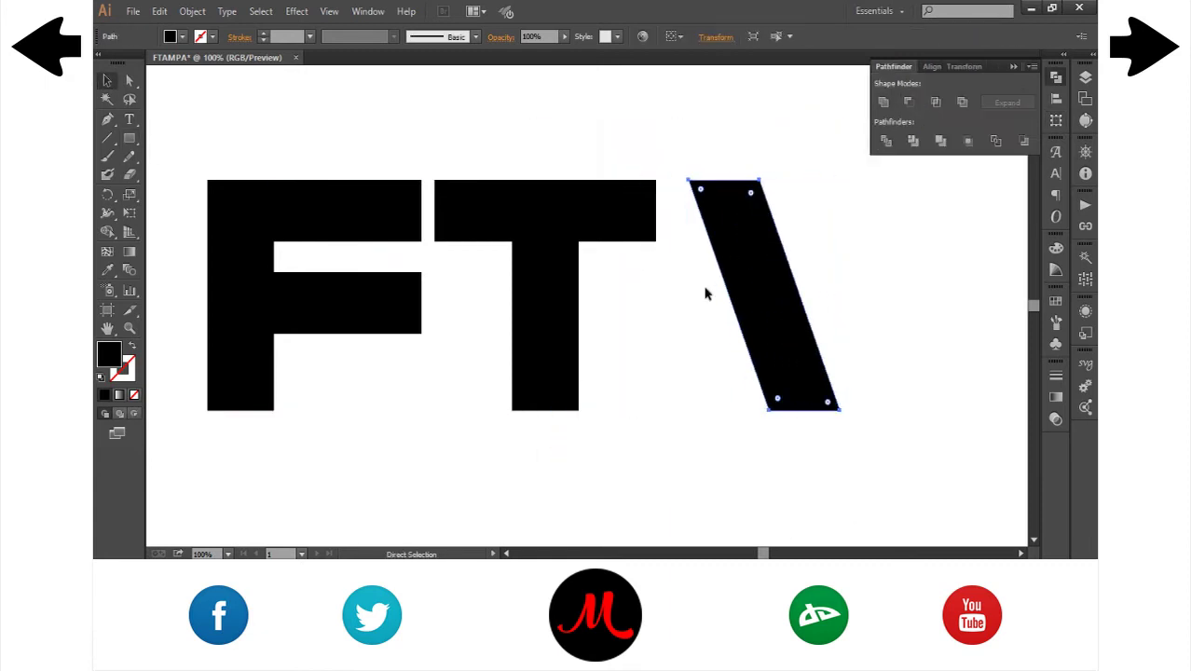
Step: Reflect a copy of the slanted bar horizontally and join the two halves into an A
key(ctrl+c)
key(ctrl+v)
click(712, 44)
click(928, 49)
drag(617, 241, 738, 241)
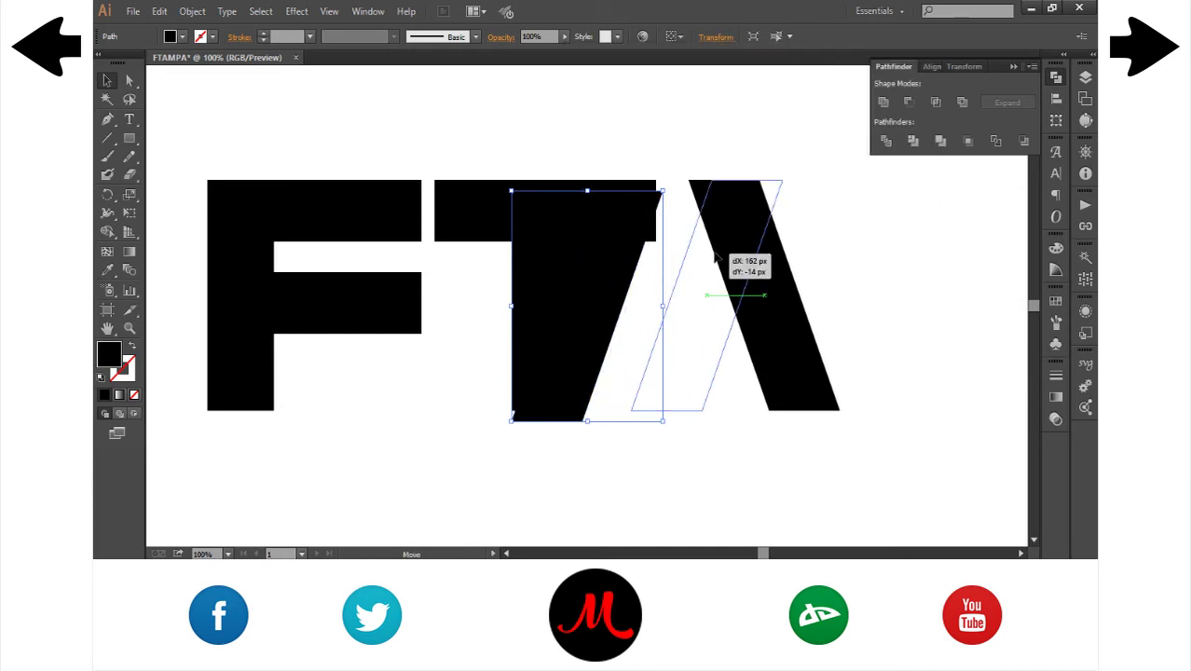
click(738, 241)
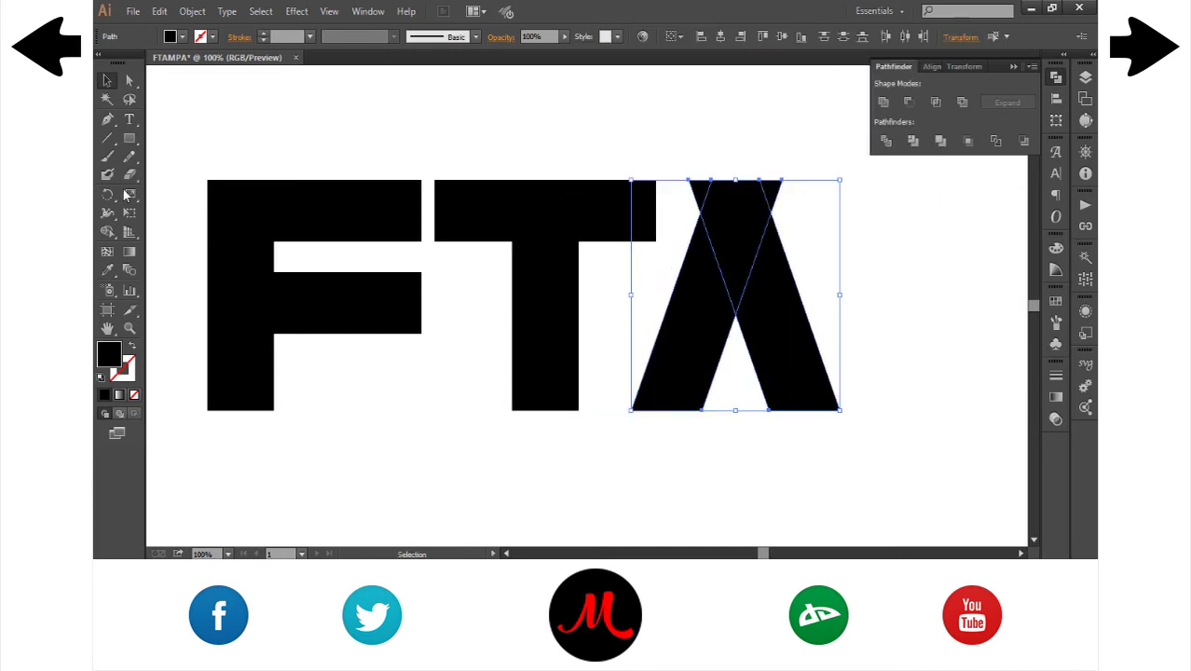
alt+click(692, 189)
key(v)
Step: Give the T's top bar a slanted right end and slide the A against the T
alt+drag(703, 320, 643, 321)
shift+click(484, 210)
click(909, 101)
drag(745, 280, 693, 280)
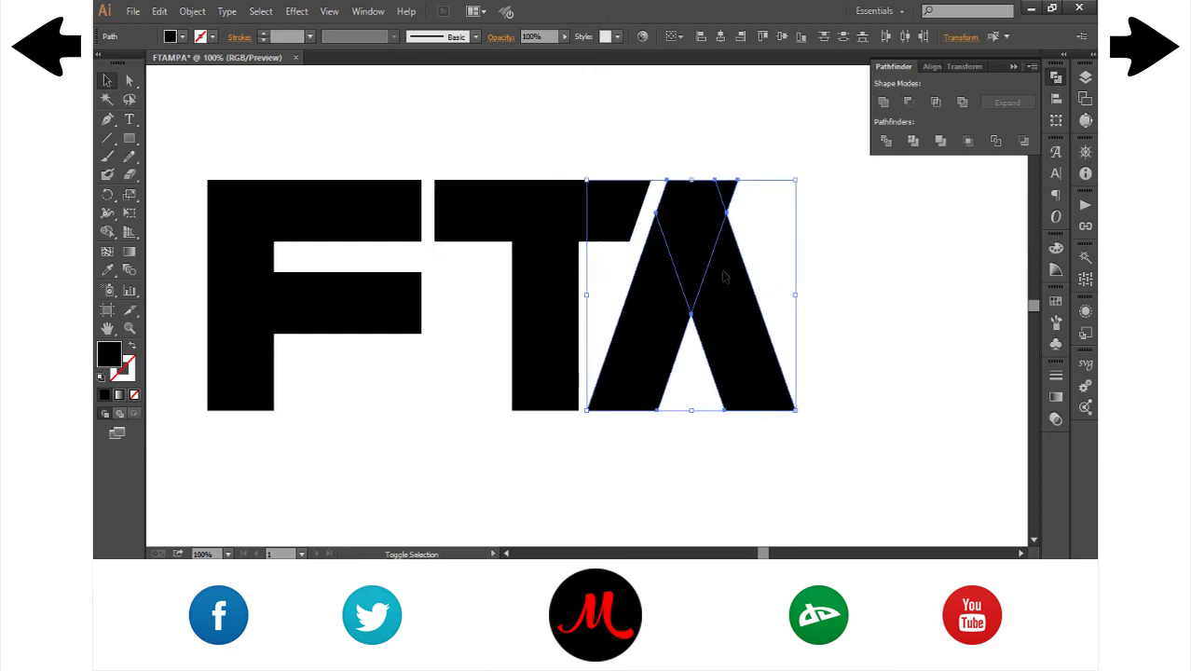
drag(708, 144, 520, 365)
key(shift+Left)
click(664, 466)
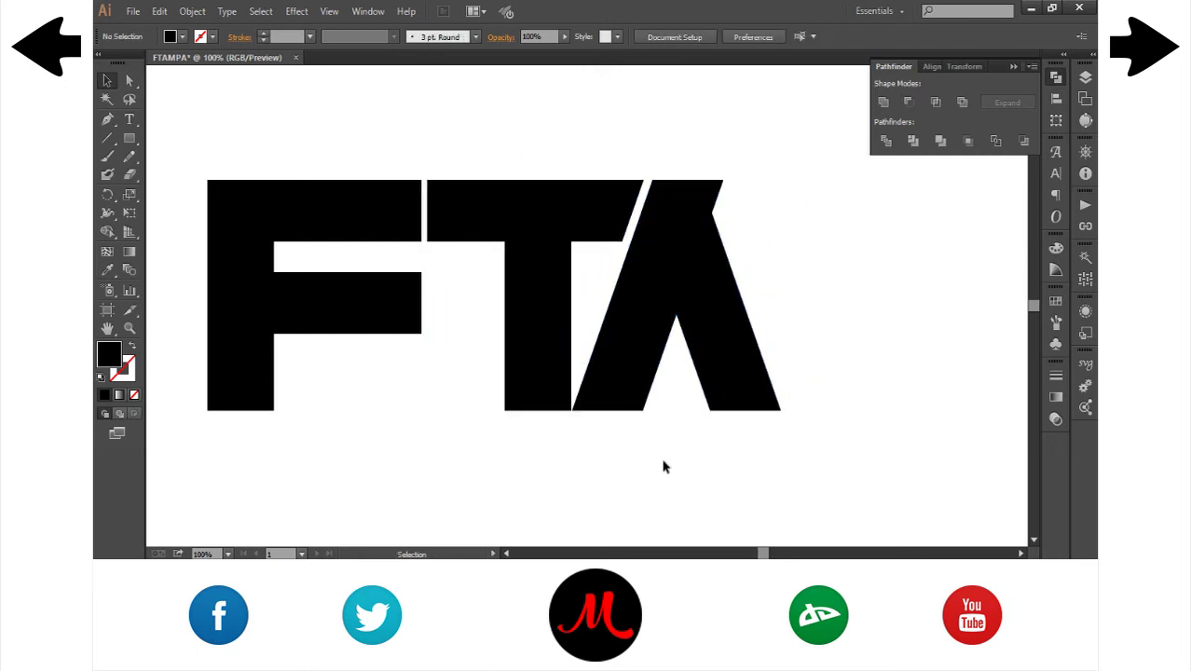
Step: Alt-drag a vertical stem right of the A and turn a bar into a long diagonal
drag(570, 346, 792, 335)
click(1021, 553)
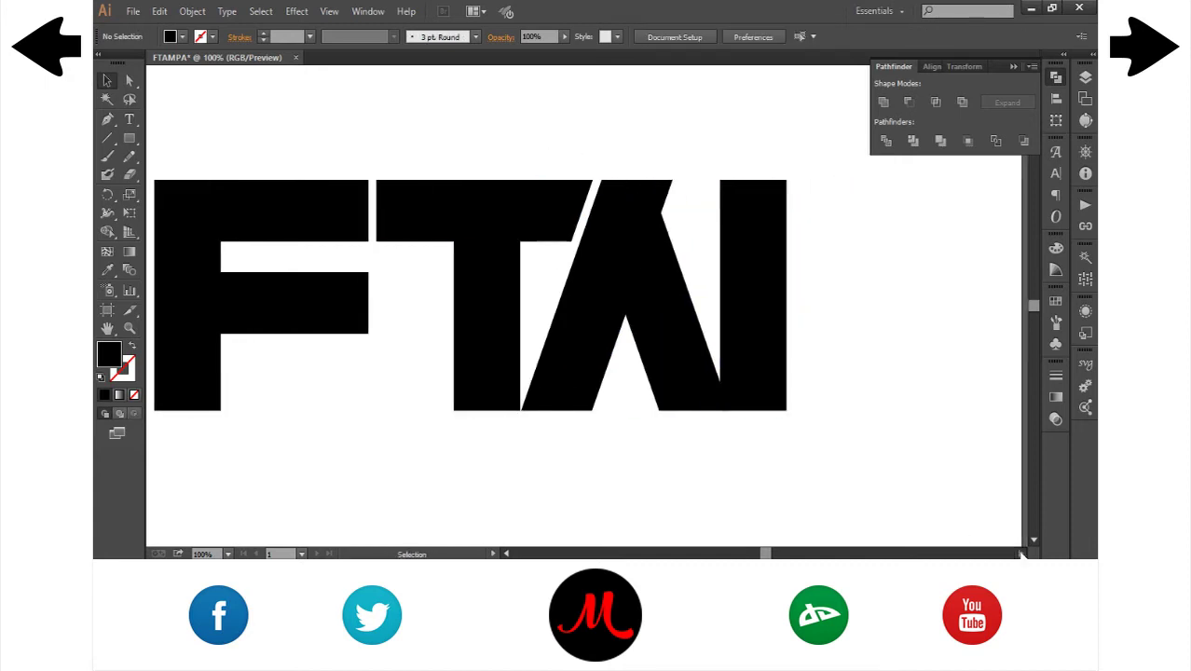
click(252, 192)
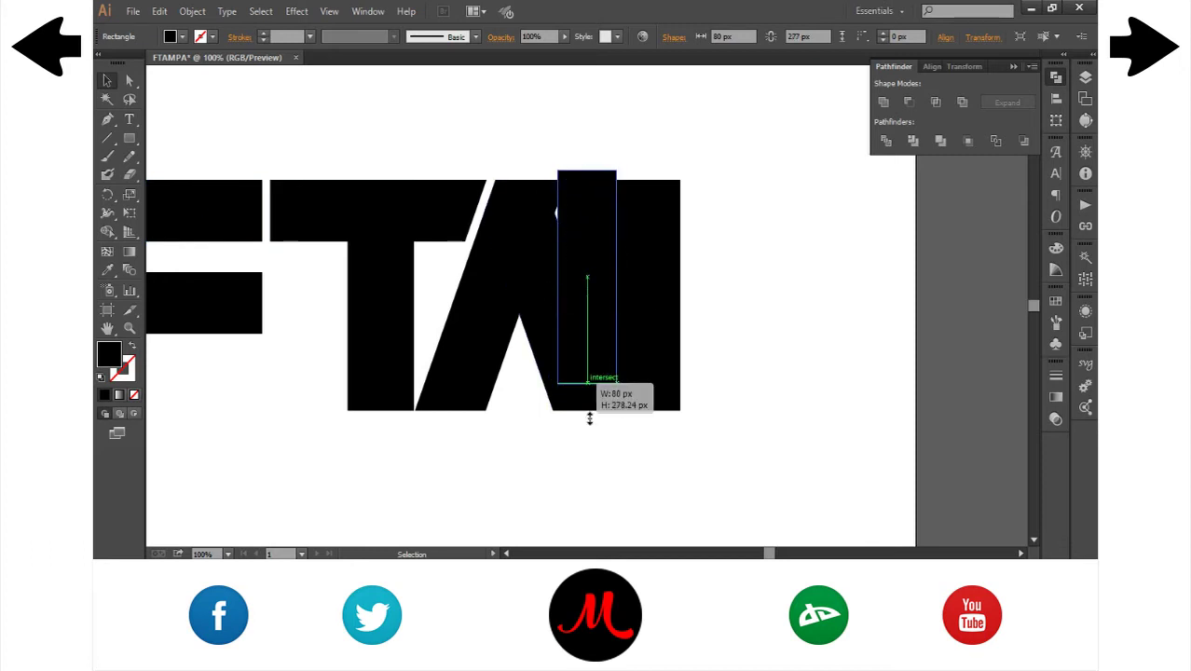
drag(641, 186, 697, 141)
drag(527, 410, 500, 457)
Step: Trim the diagonal bar with cutters using Minus Front, then undo back to the untrimmed bar
drag(566, 179, 756, 97)
drag(415, 411, 648, 461)
shift+click(727, 122)
click(893, 66)
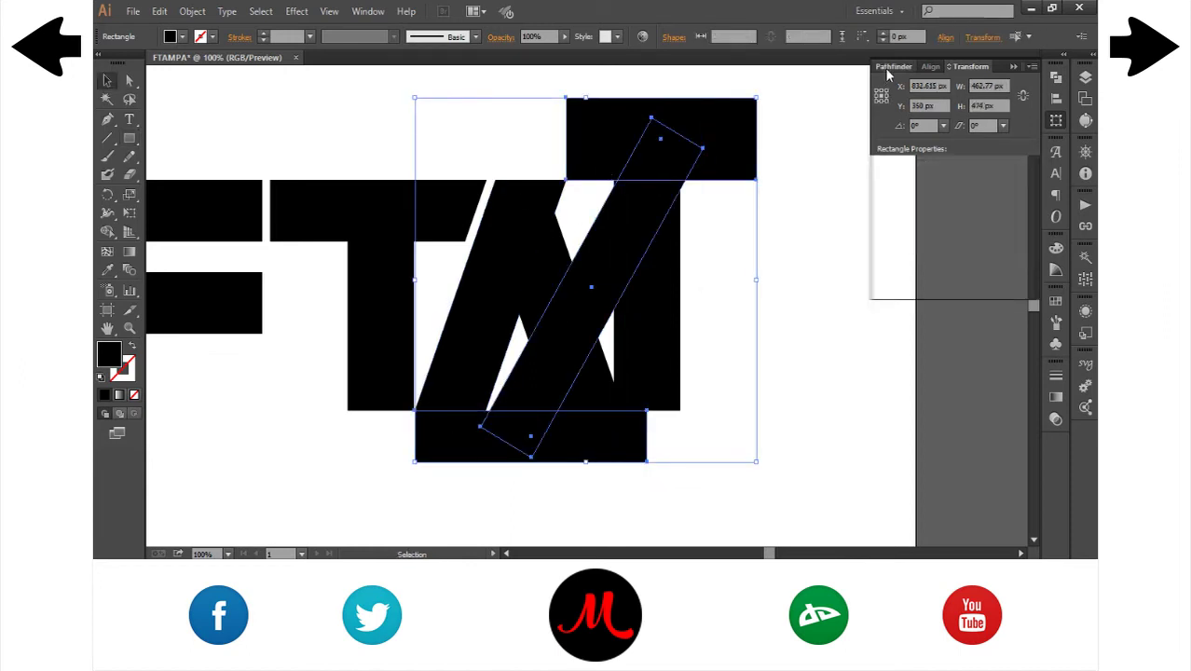
click(909, 102)
key(ctrl+z)
key(ctrl+z)
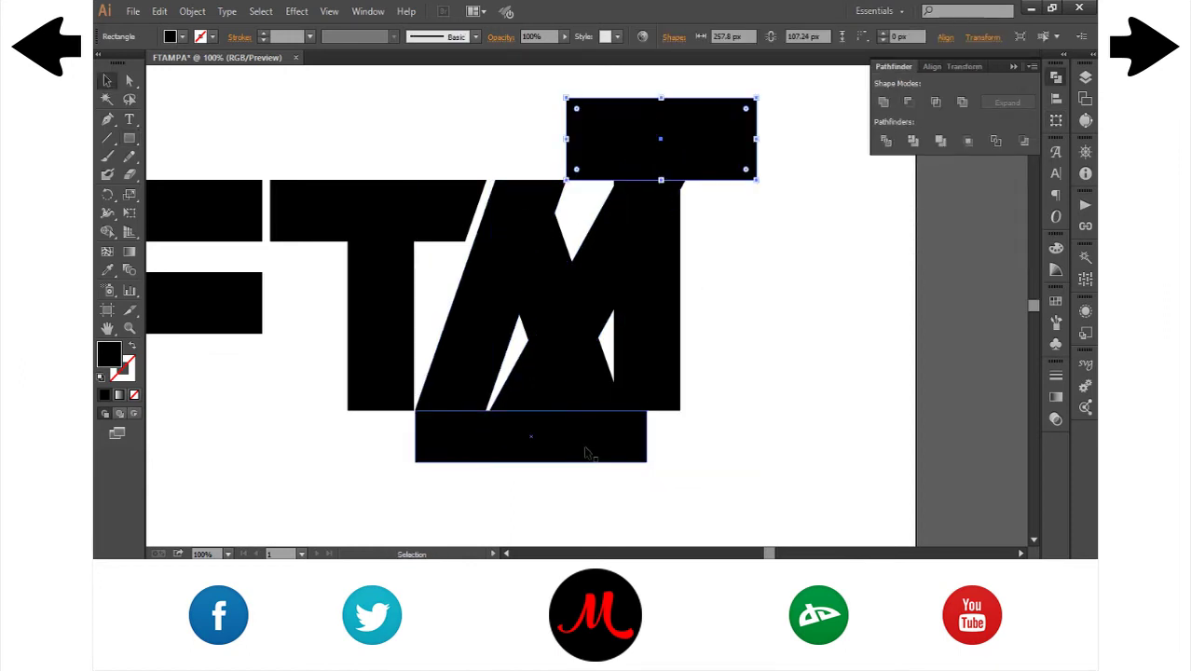
key(ctrl+z)
key(ctrl+z)
key(ctrl+z)
key(ctrl+z)
key(ctrl+z)
Step: Flip the diagonal bar horizontally and move it further right
click(983, 37)
click(980, 54)
drag(579, 393, 837, 389)
Step: Reposition the V beside the A, undoing a misshapen edit and a stray rectangle
click(612, 238)
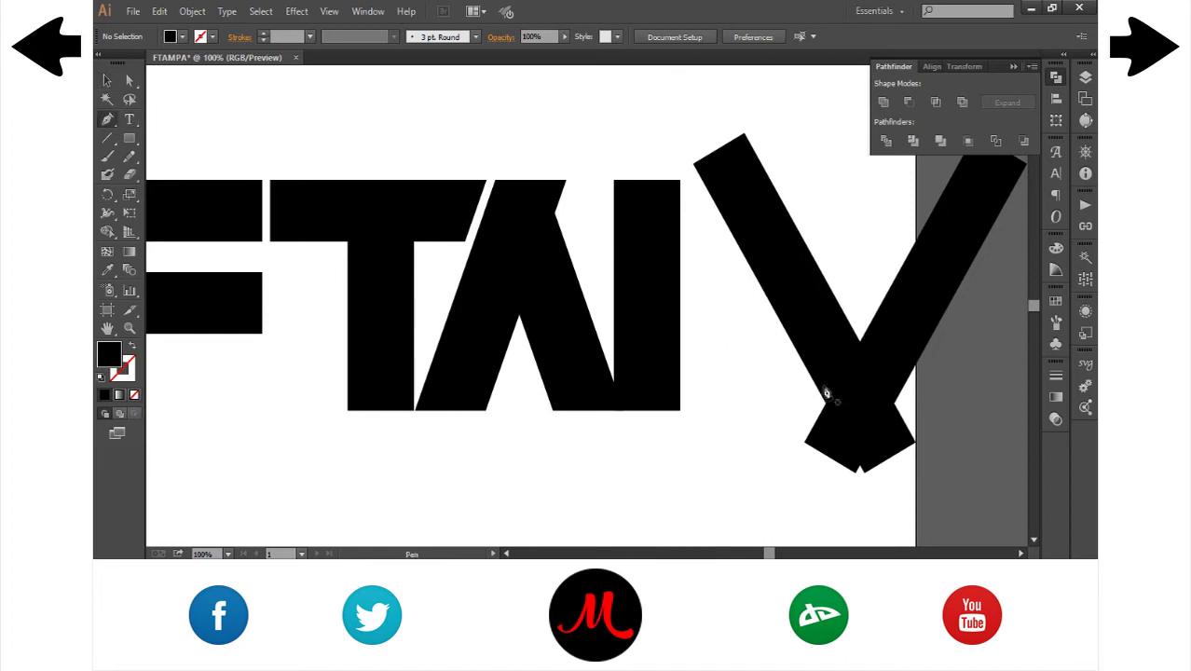
drag(898, 402, 755, 442)
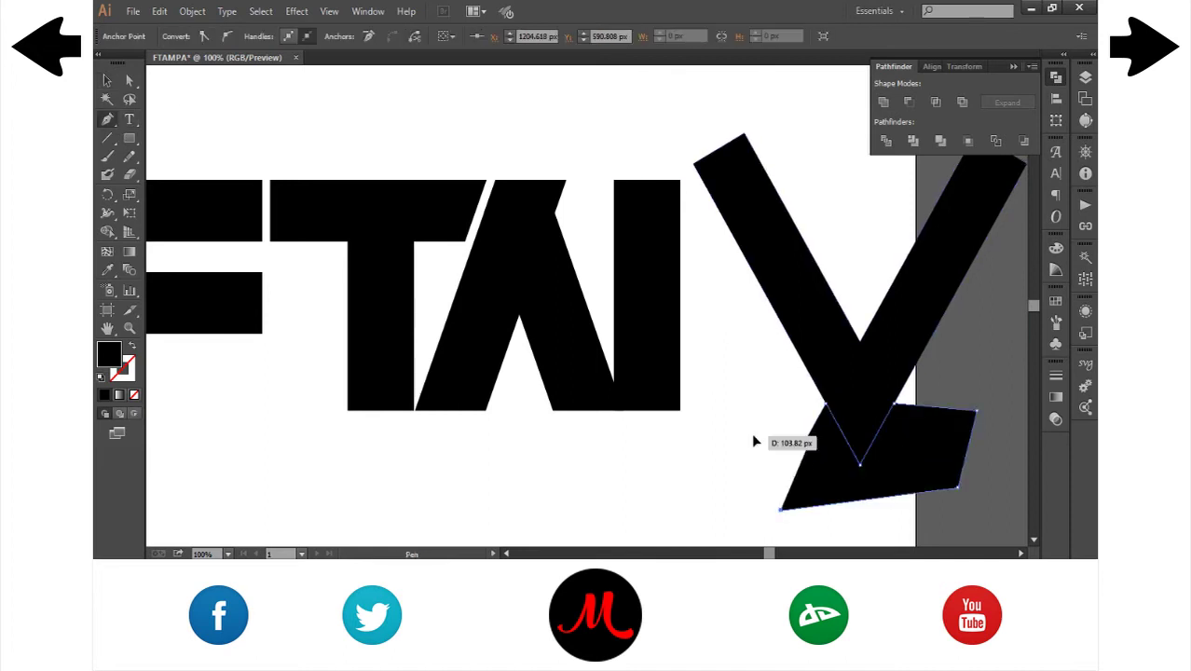
key(ctrl+z)
drag(838, 337, 657, 277)
drag(306, 100, 846, 412)
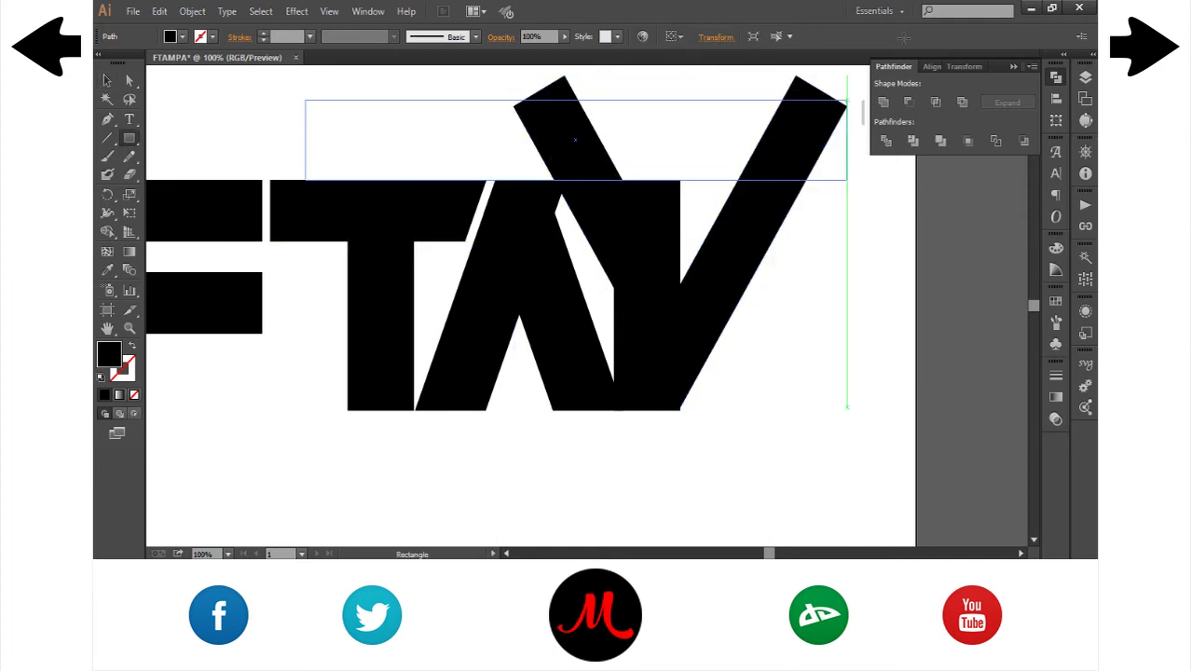
key(ctrl+z)
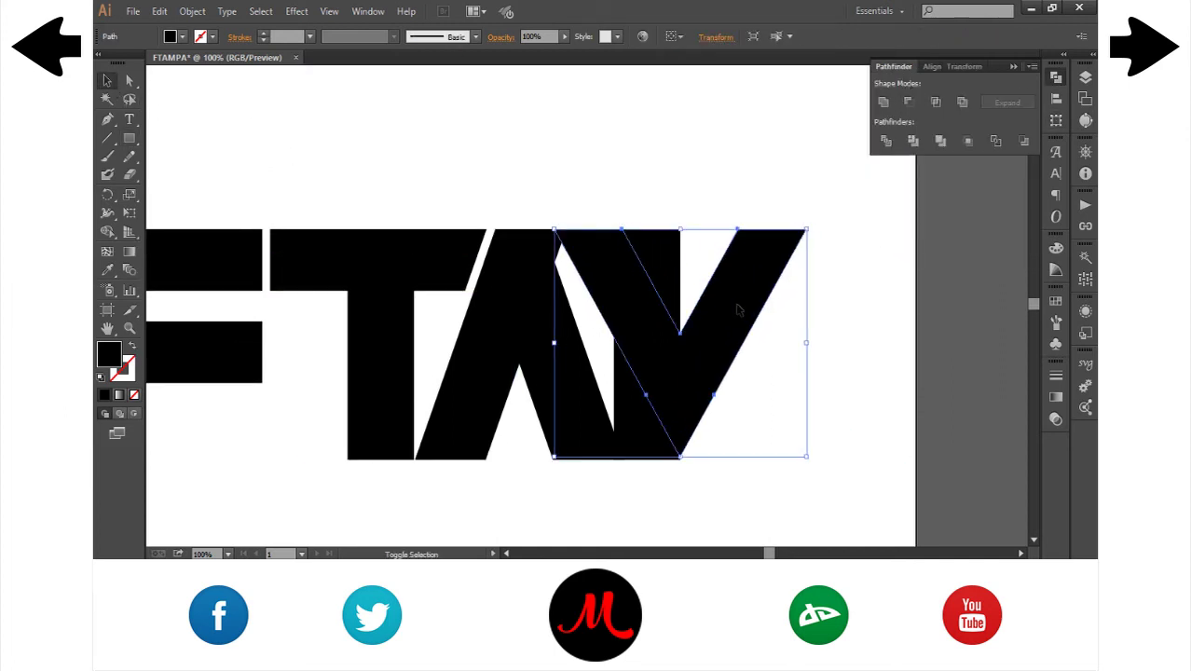
drag(686, 310, 737, 309)
key(Down)
key(Down)
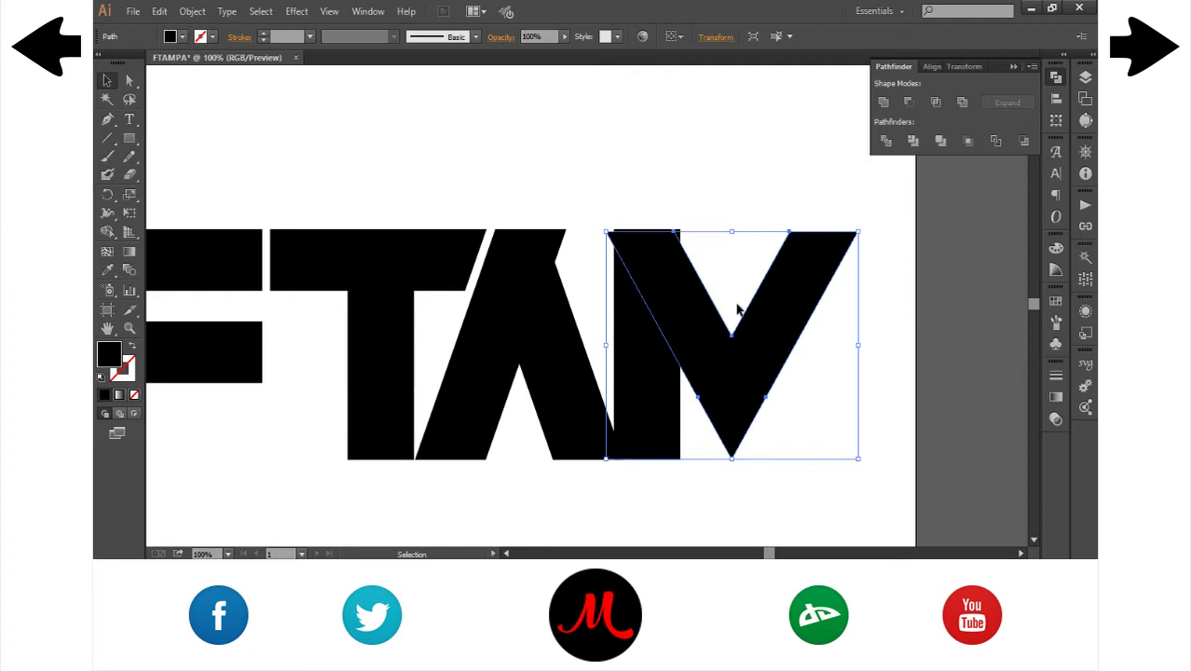
click(730, 282)
click(728, 282)
click(731, 207)
Step: Duplicate a stem rectangle and place it against the V's right arm
key(ctrl+plus)
key(ctrl+plus)
key(ctrl+plus)
click(731, 209)
scroll(731, 209, up, 2)
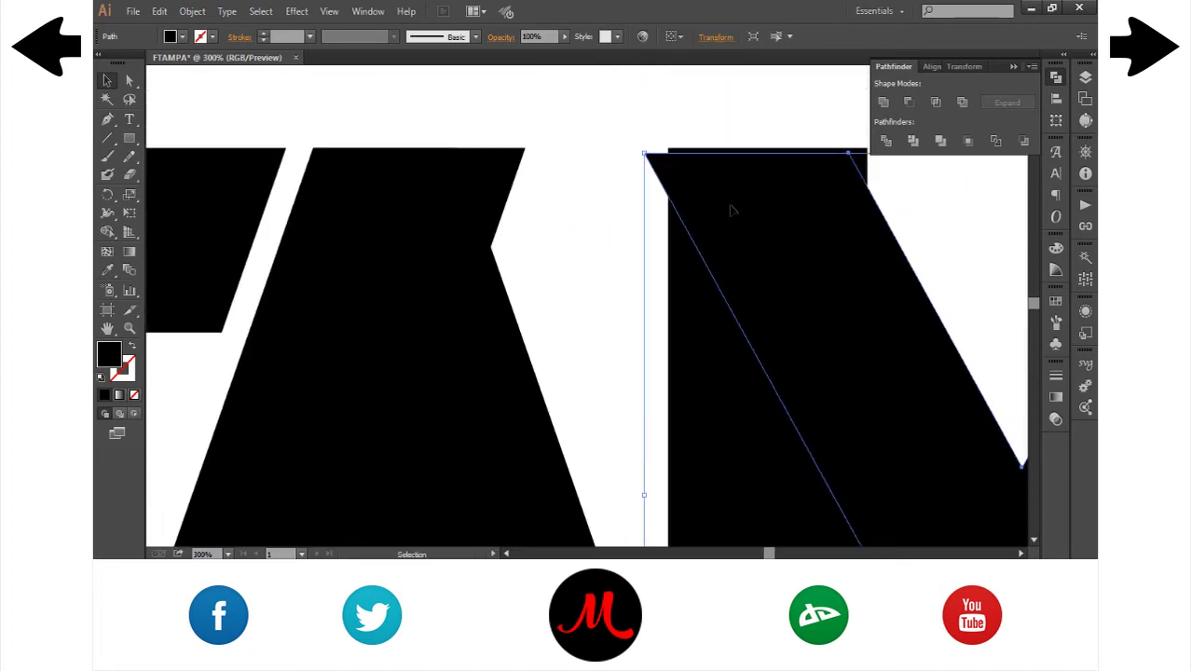
drag(774, 553, 776, 553)
drag(746, 151, 746, 120)
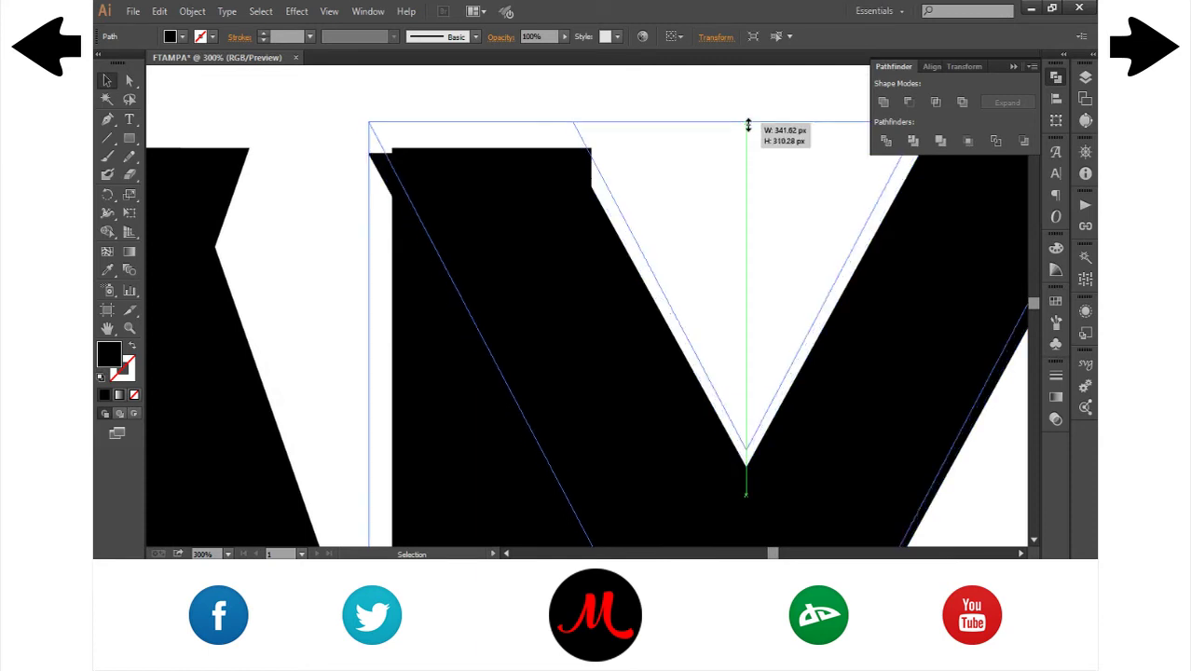
click(426, 320)
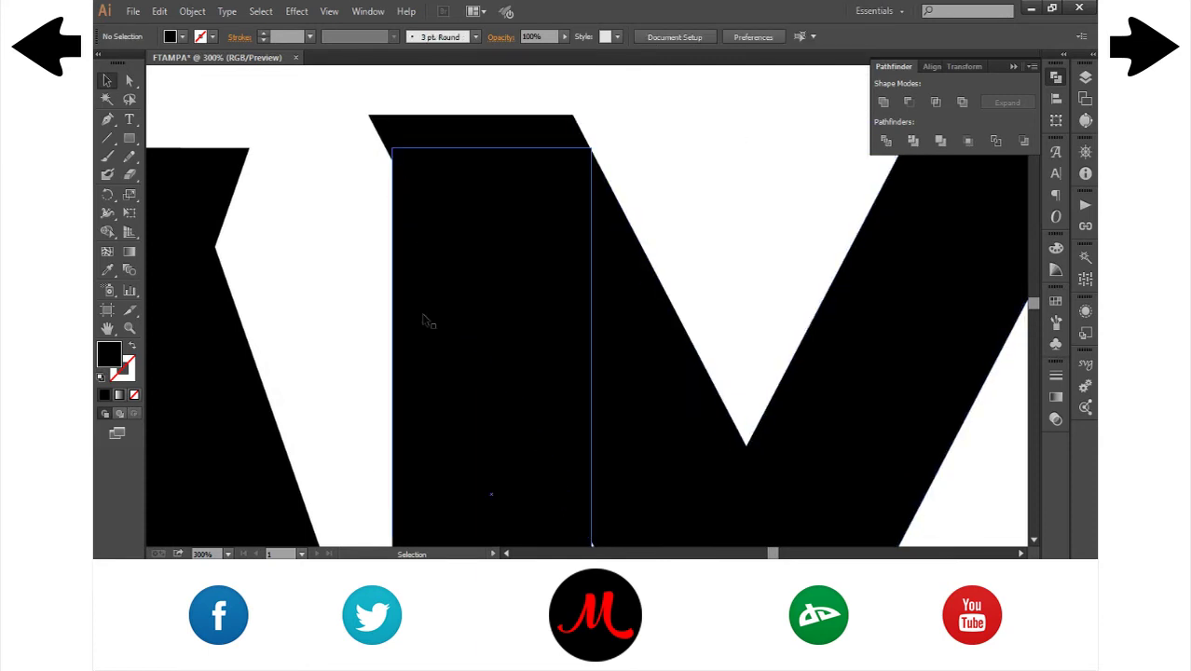
drag(426, 320, 749, 337)
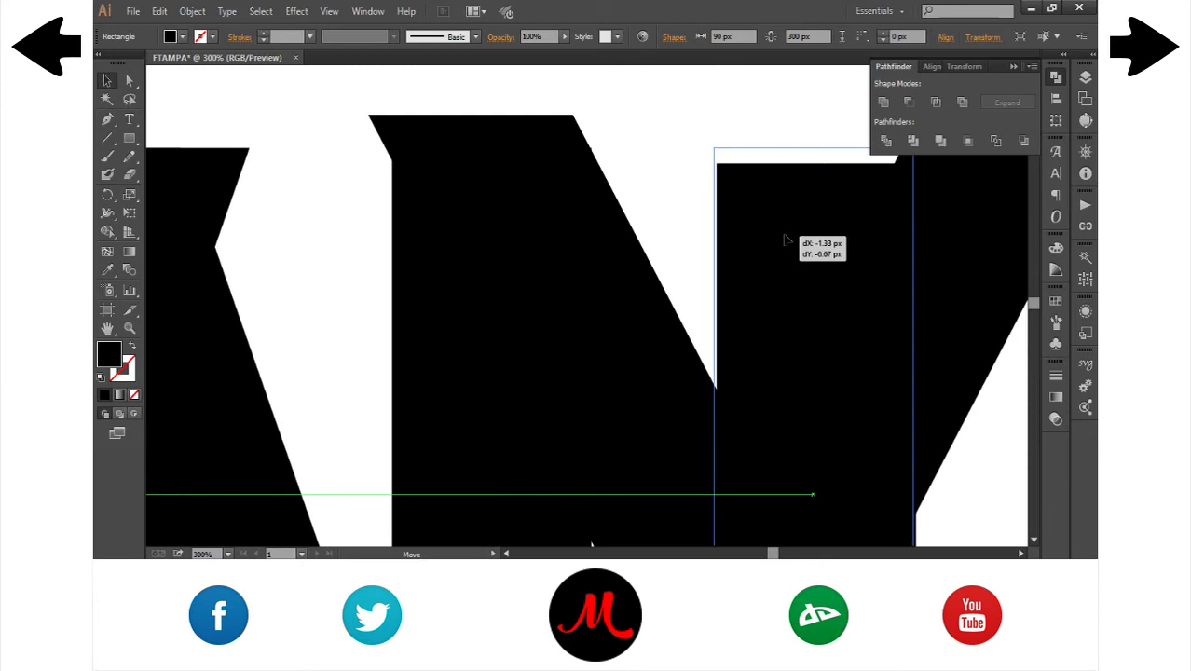
drag(786, 247, 859, 233)
click(788, 554)
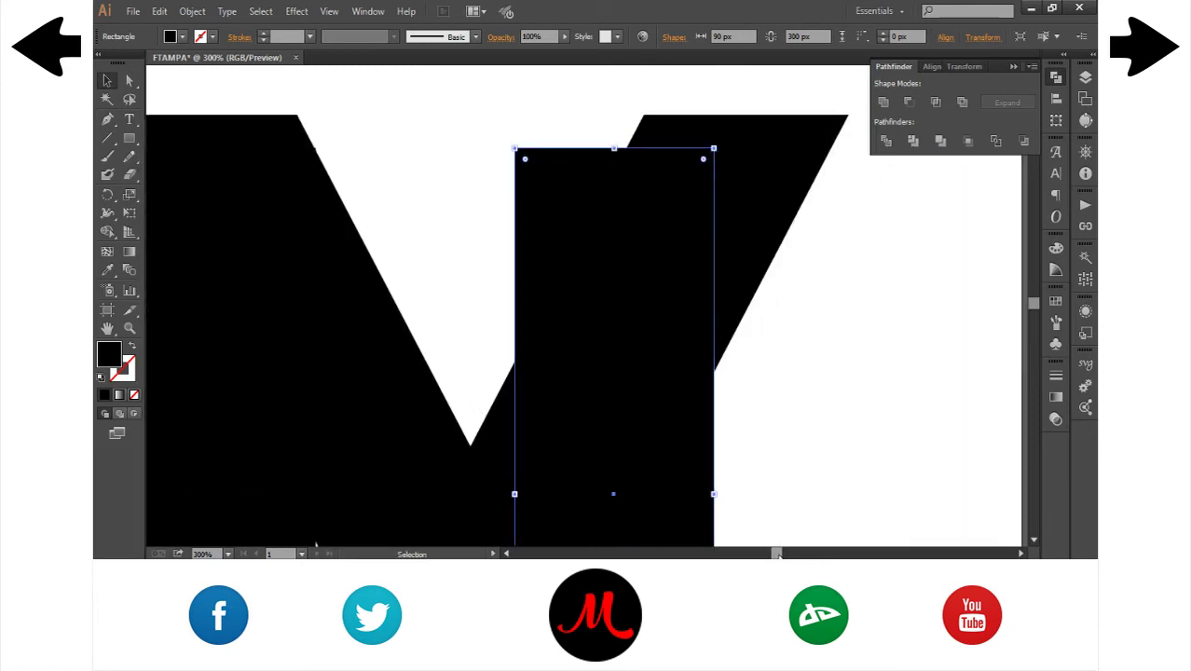
drag(641, 503, 752, 503)
click(839, 242)
Step: Select the V and rectangle, then delete the top strips and sliver with Shape Builder
drag(825, 217, 229, 238)
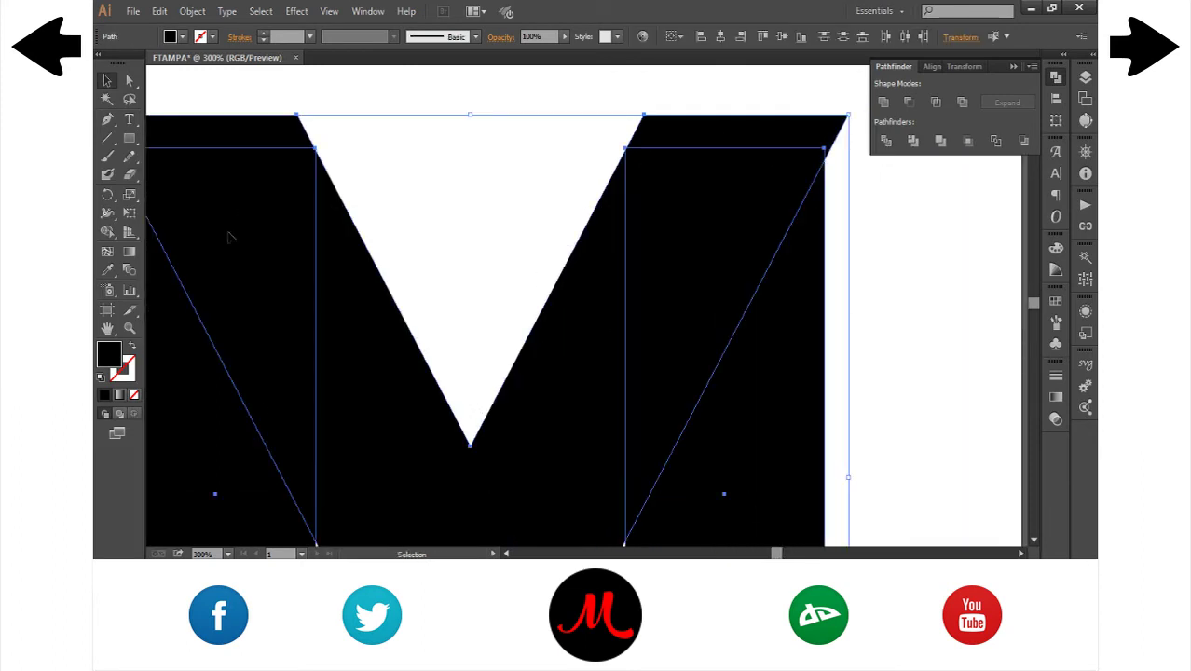
click(107, 231)
drag(215, 131, 685, 137)
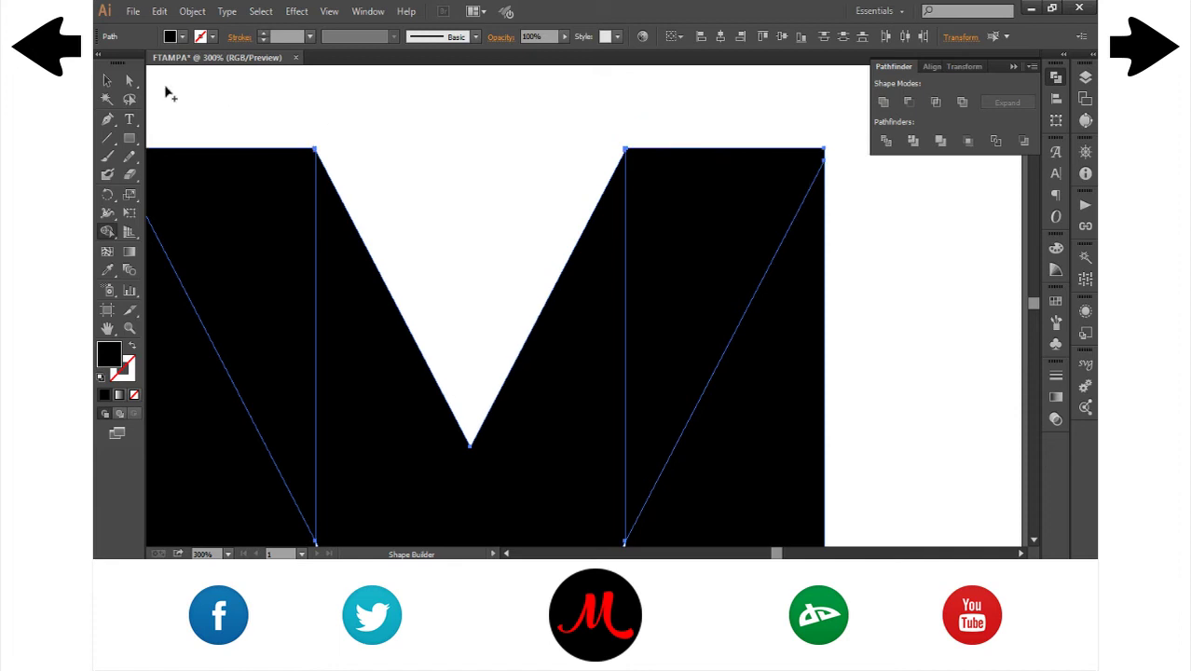
key(ctrl+shift+a)
key(v)
key(ctrl+minus)
key(ctrl+minus)
key(ctrl+minus)
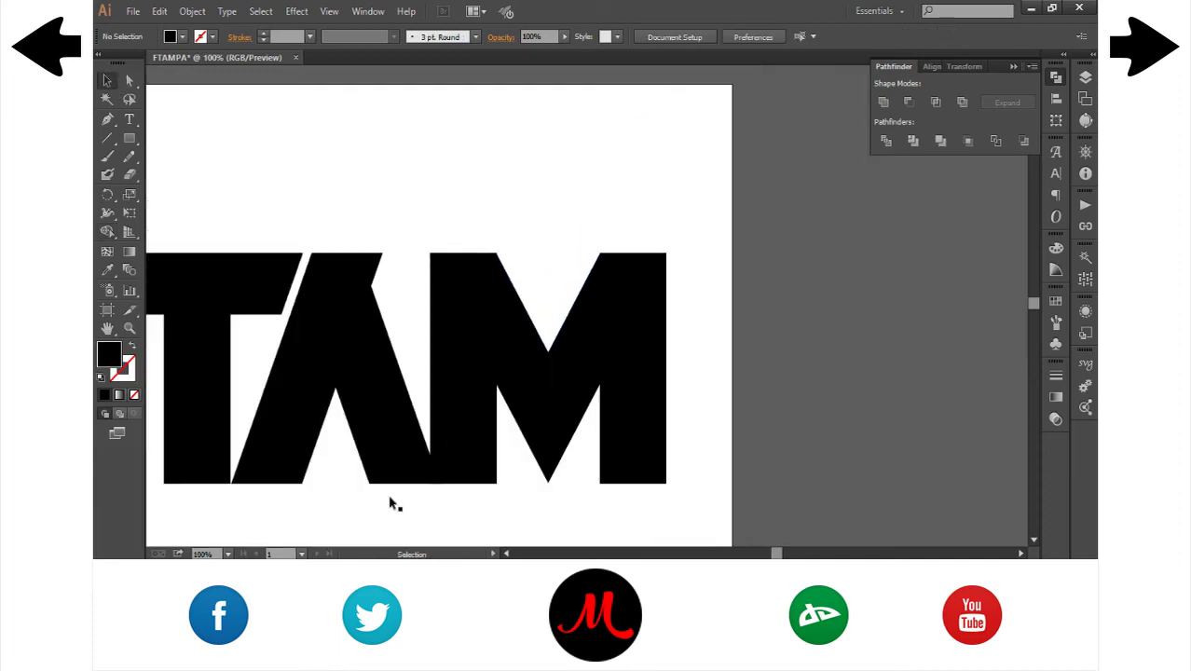
Step: Shorten the F's arm rectangles and delete the stray rectangles over the T
drag(776, 554, 762, 554)
drag(233, 247, 559, 471)
click(361, 283)
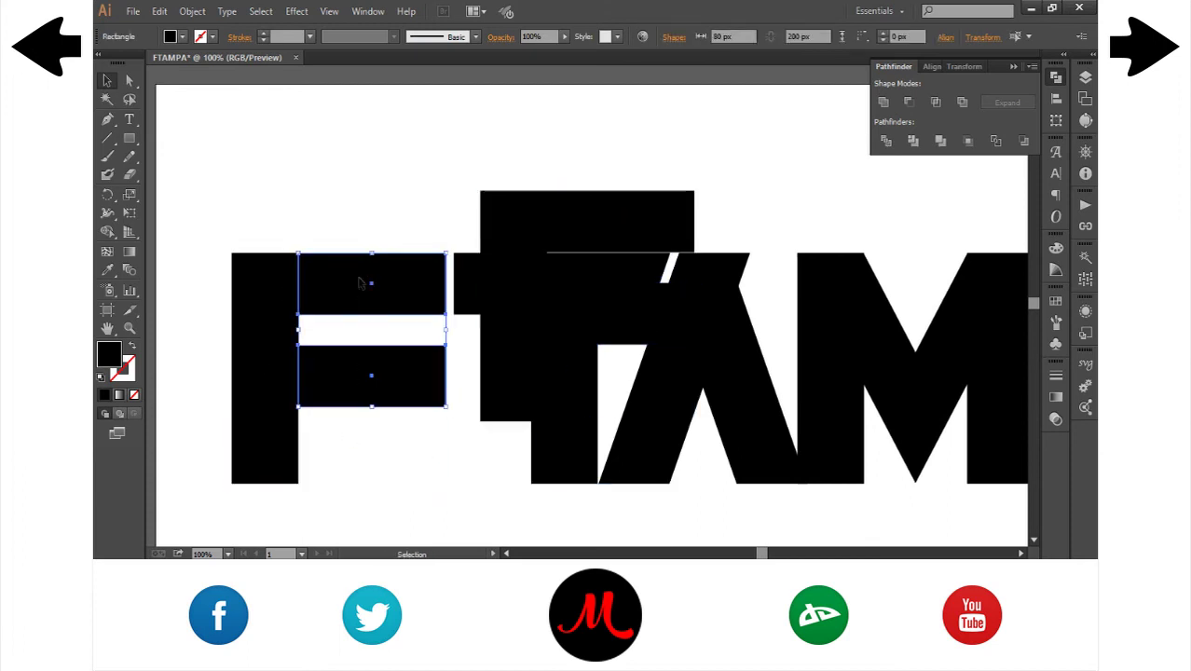
drag(338, 282, 366, 213)
key(a)
click(559, 233)
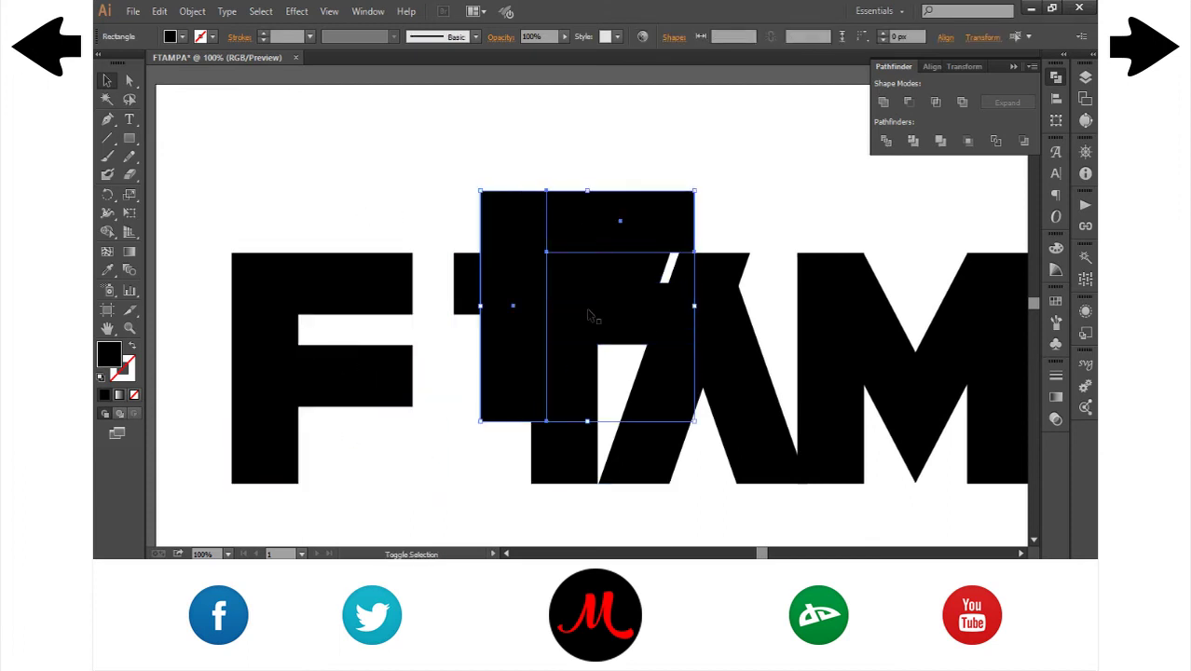
key(Delete)
Step: Alt-drag a copy of the F to sit after the M
key(ctrl+minus)
mouse_move(811, 452)
mouse_down()
mouse_move(561, 266)
mouse_move(835, 399)
mouse_up()
click(561, 266)
key(v)
mouse_move(474, 410)
mouse_down()
mouse_move(438, 354)
mouse_move(813, 301)
mouse_up()
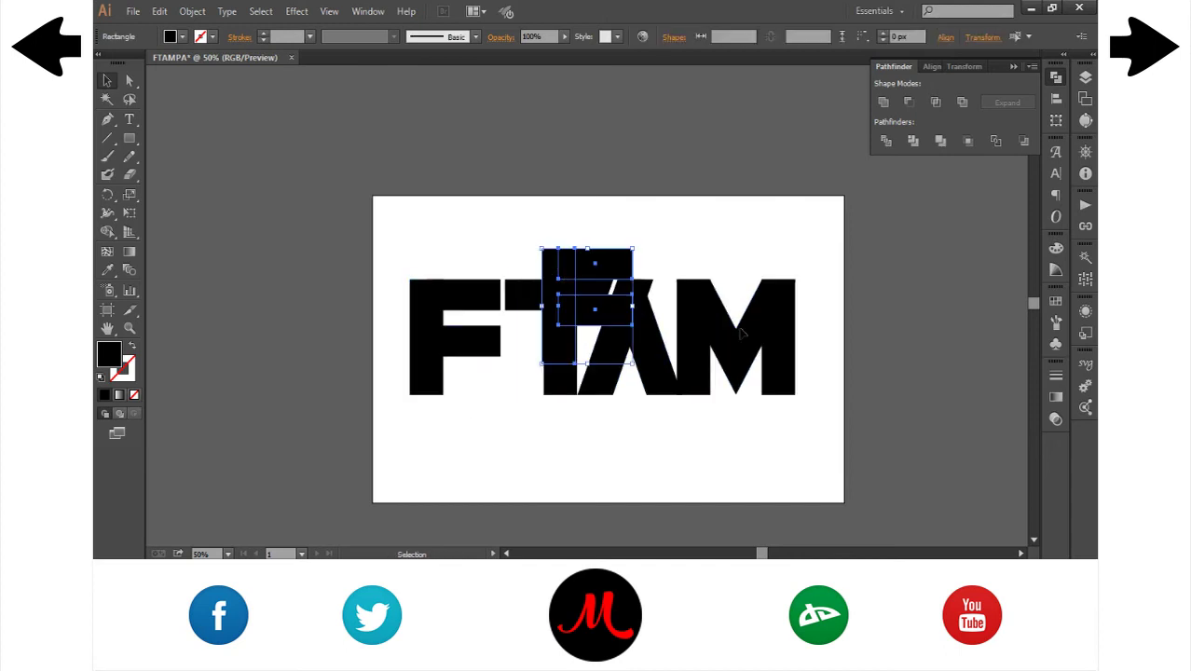
drag(818, 347, 818, 347)
Step: Zoom in on the copied F and delete a stray rectangle drawn over it
key(ctrl+plus)
key(ctrl+plus)
key(ctrl+plus)
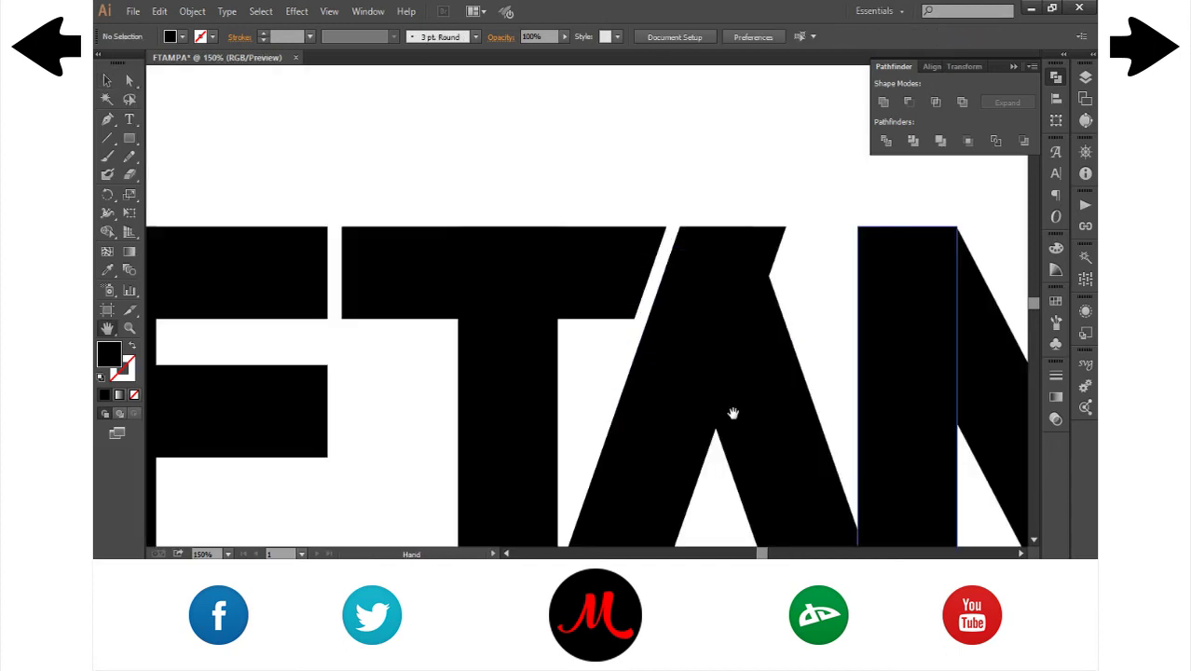
scroll(676, 354, right, 5)
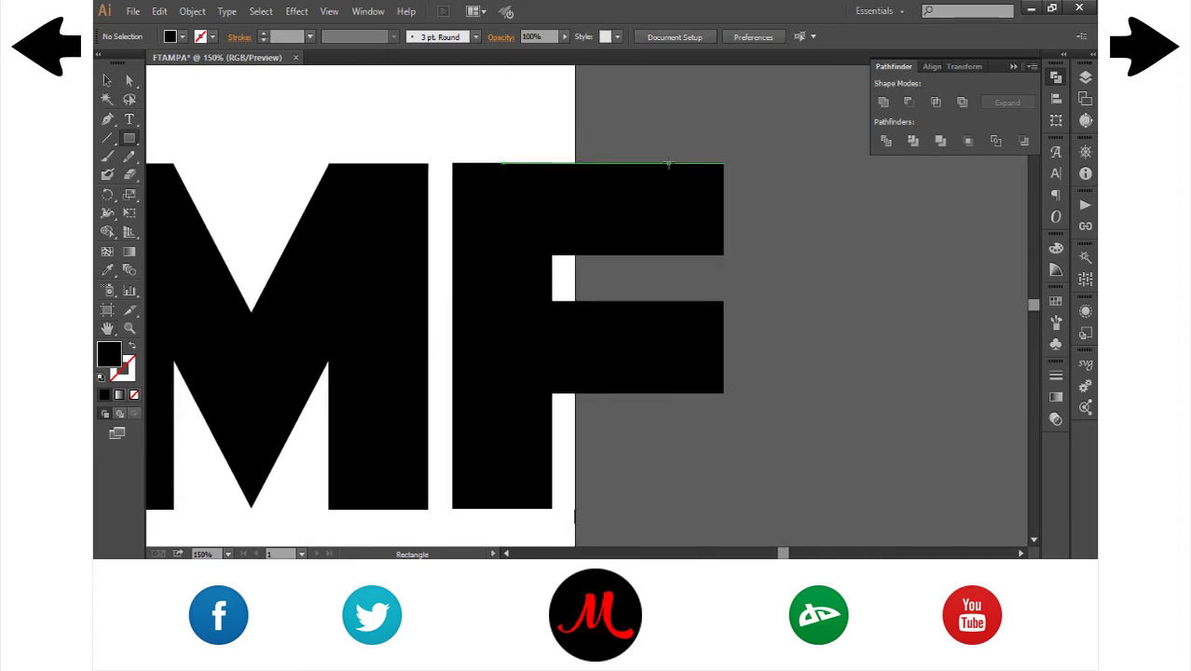
drag(601, 310, 601, 310)
key(v)
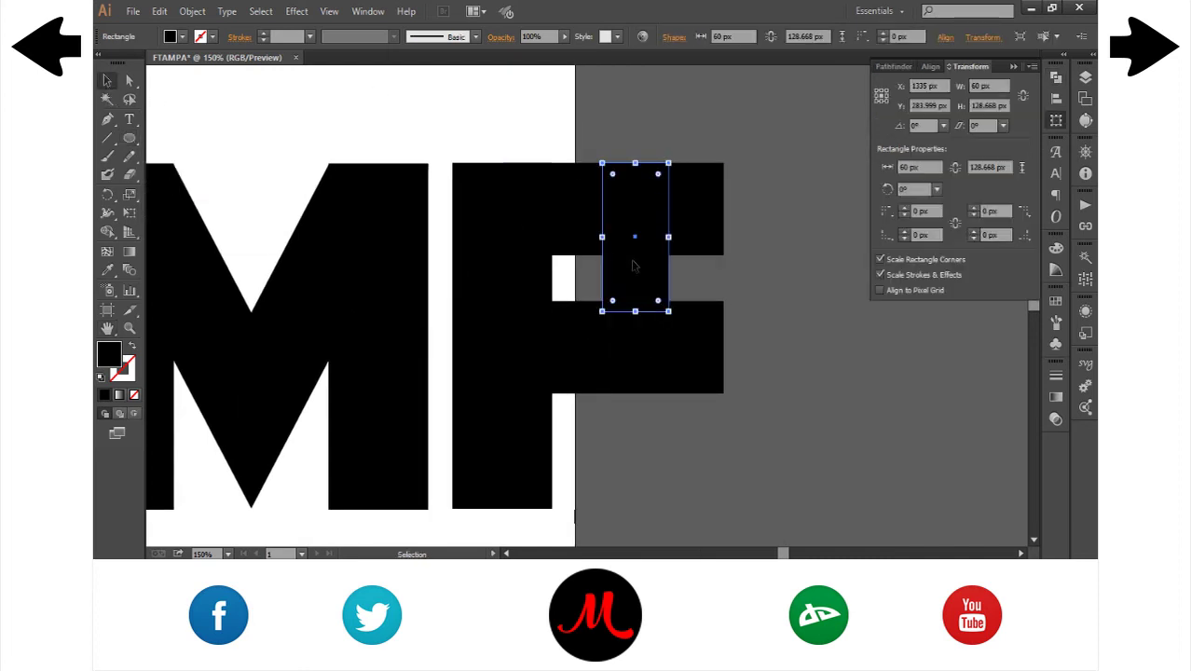
key(Delete)
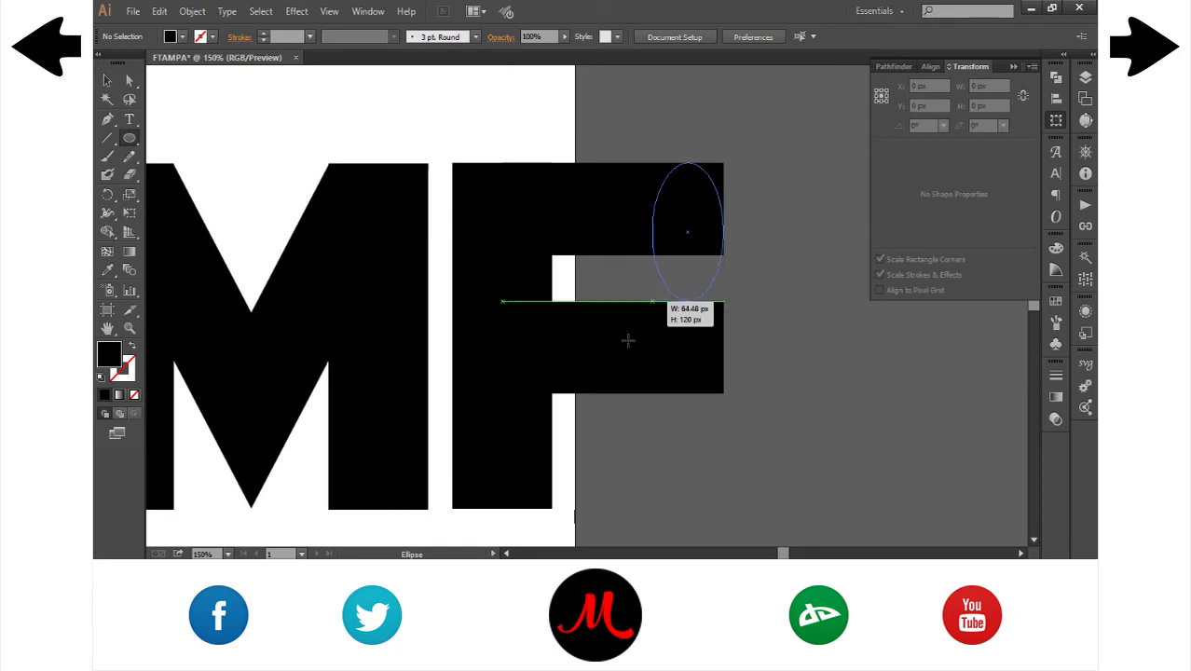
Step: Draw a circle over the F copy's arms with no fill and a black 80 pt inside stroke
drag(628, 341, 503, 392)
click(184, 36)
click(103, 64)
click(211, 37)
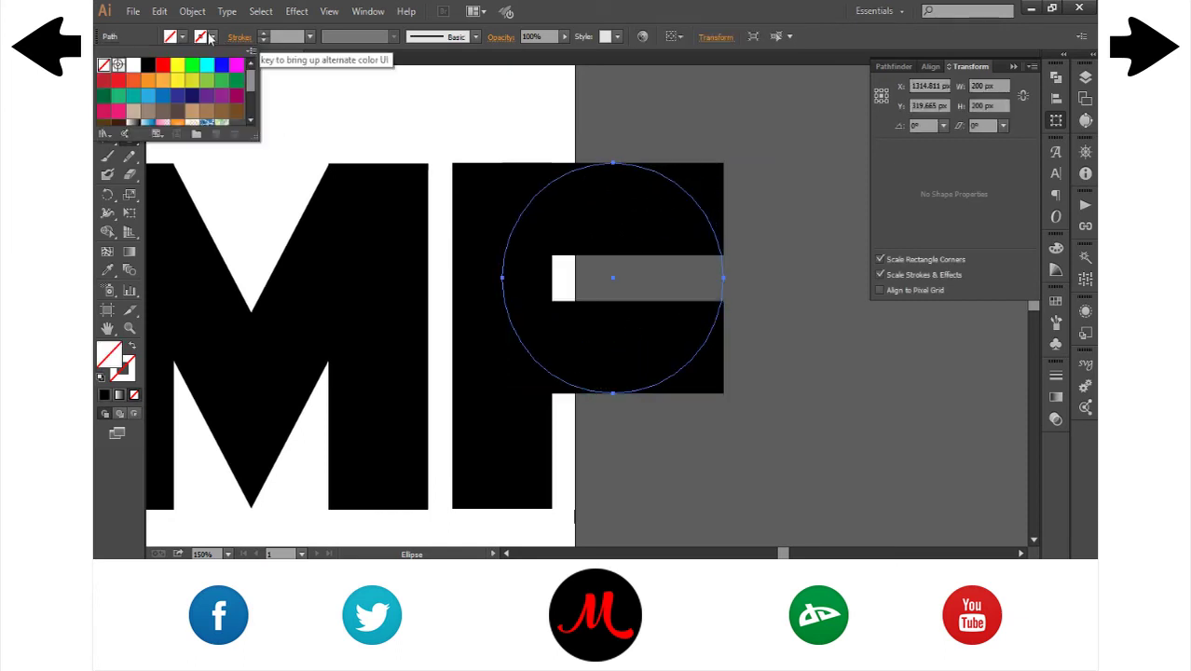
click(310, 37)
click(333, 392)
click(1056, 376)
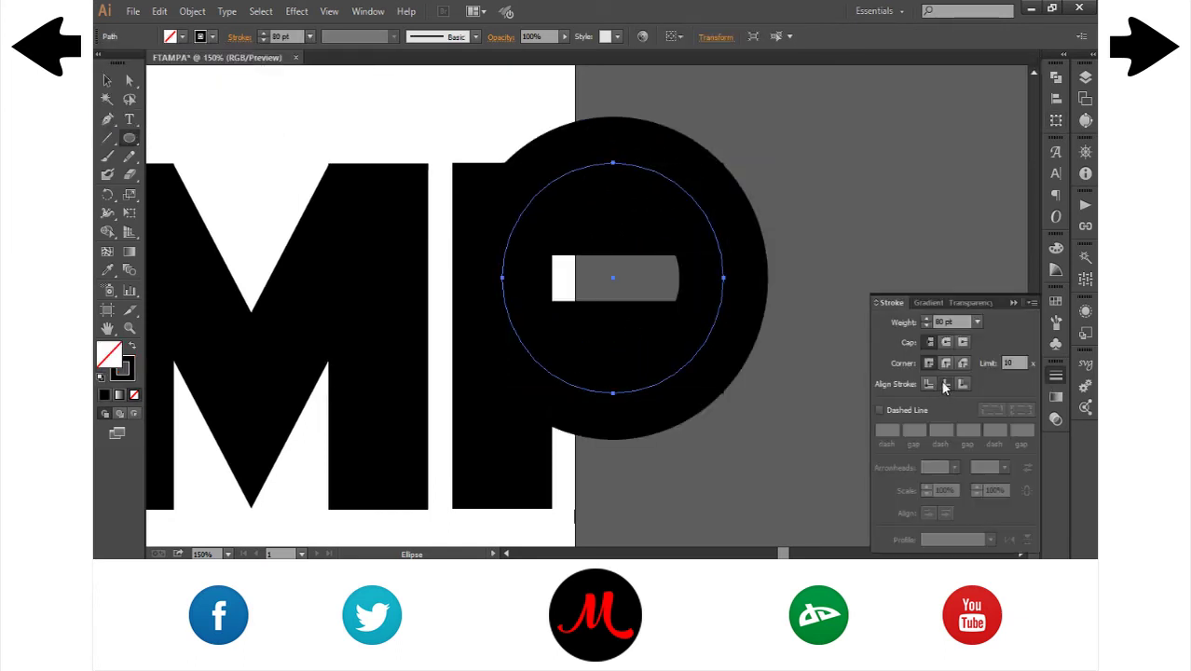
click(946, 383)
Step: Expand the circle's stroke into a filled ring and move it right of the F copy
key(v)
click(192, 12)
click(215, 172)
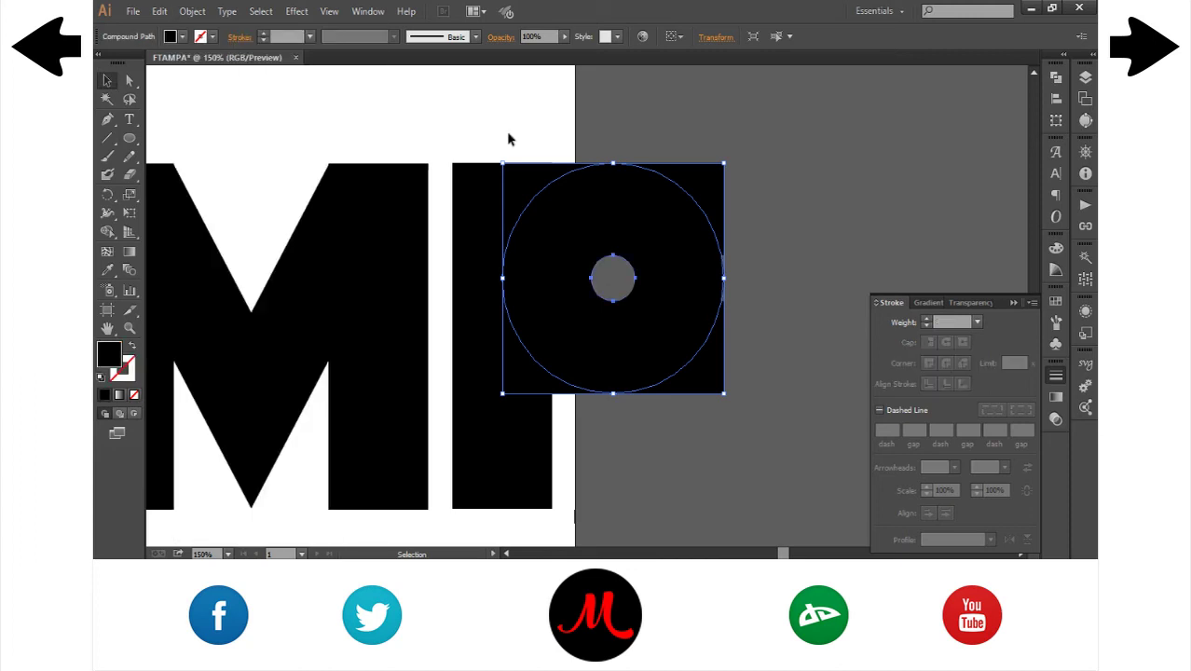
click(1085, 103)
drag(690, 259, 944, 261)
Step: Cut away the ring's left half using a covering rectangle and Minus Front
click(861, 421)
click(620, 314)
drag(867, 419, 690, 123)
key(v)
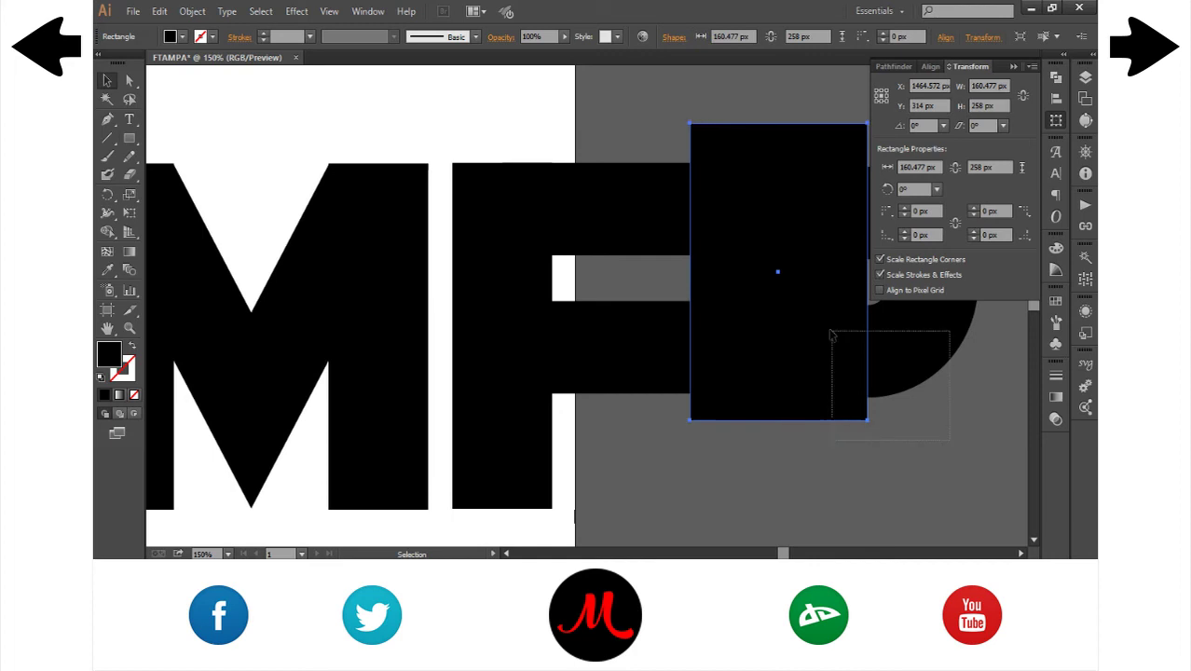
drag(949, 438, 829, 334)
click(909, 101)
Step: Attach the half-ring bowl to the F copy's arms, then group and unite them into a P
click(653, 205)
drag(902, 269, 631, 258)
drag(675, 459, 663, 459)
shift+click(585, 191)
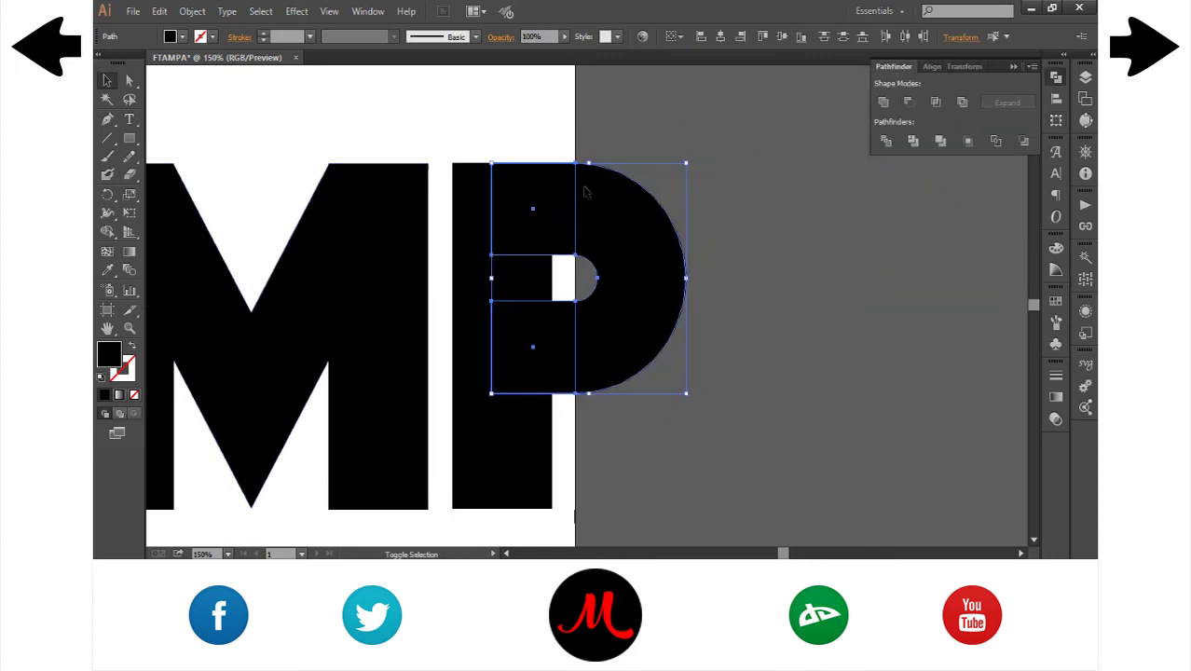
key(shift+Right)
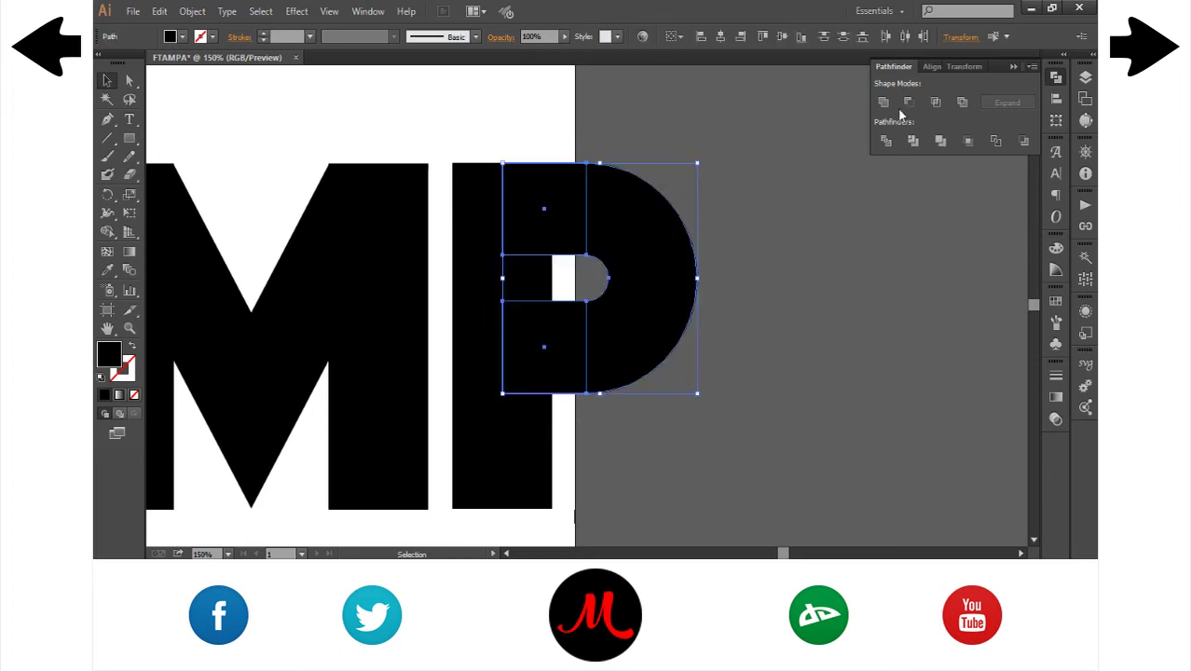
key(ctrl+g)
click(761, 294)
Step: Place a copy of the A right after the P and nudge it rightward
key(ctrl+0)
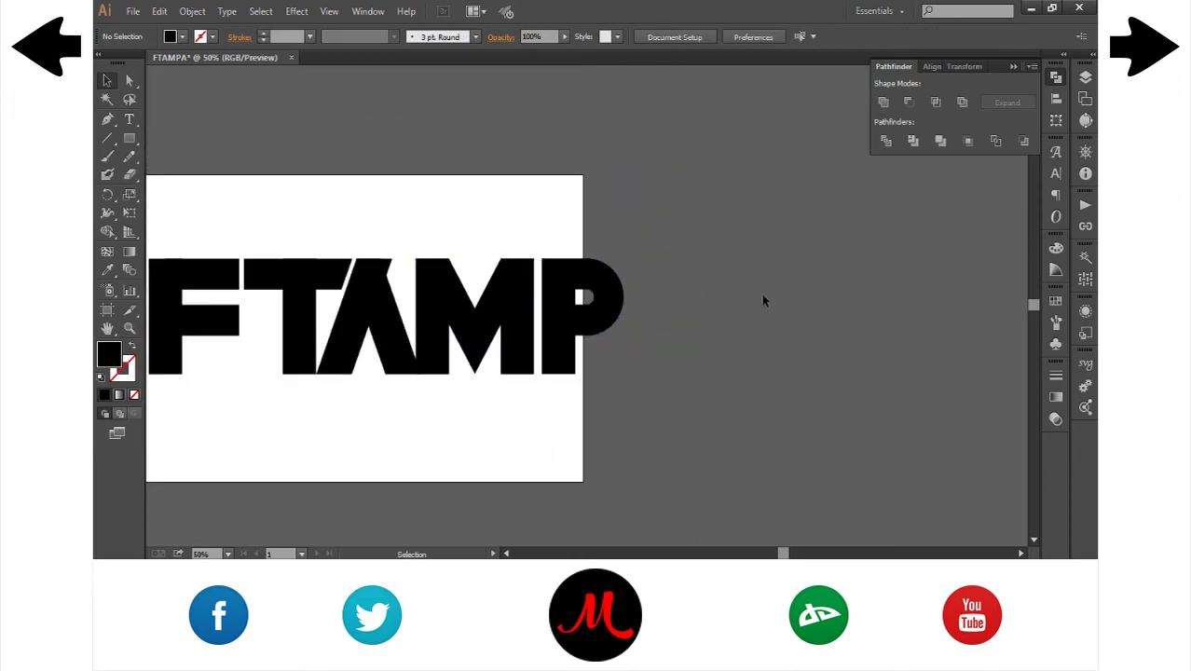
drag(373, 328, 586, 326)
click(192, 11)
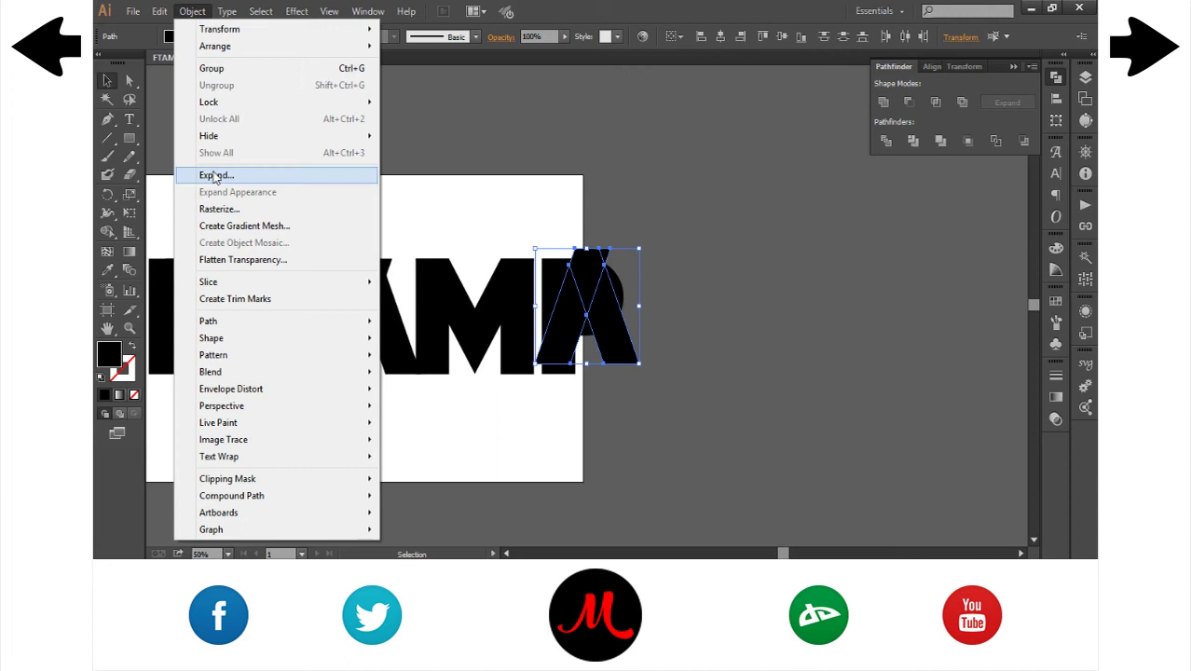
click(714, 230)
key(ctrl+1)
key(shift+Right)
key(shift+Right)
key(shift+Right)
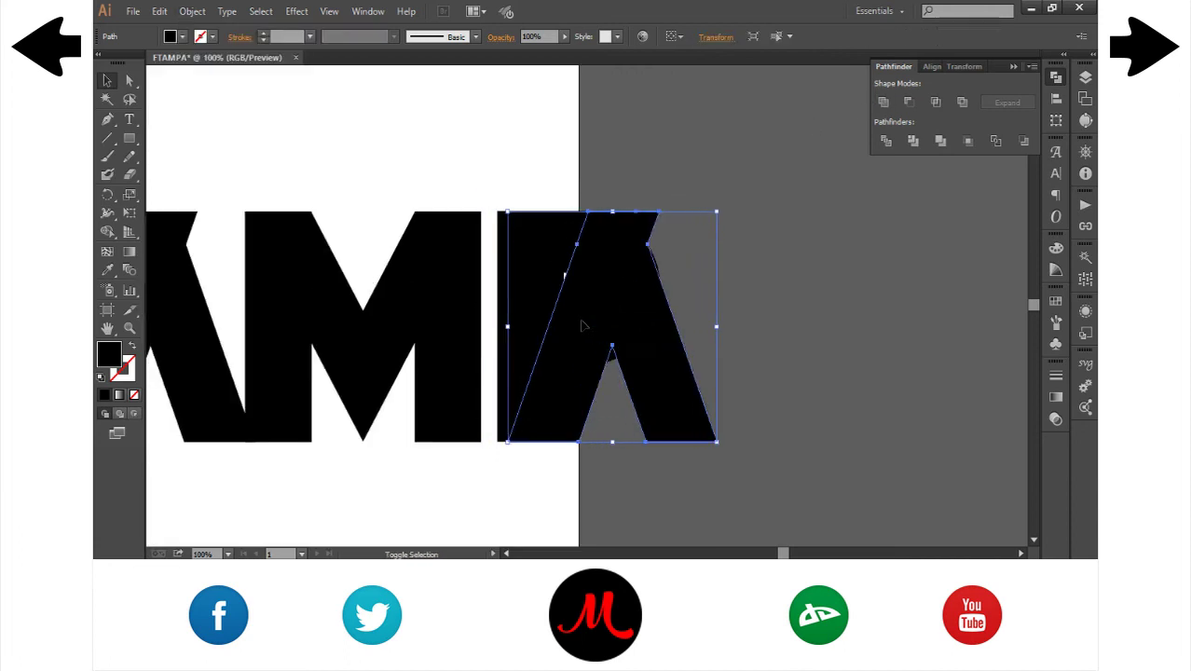
key(shift+Right)
key(shift+Right)
key(shift+Right)
key(shift+Right)
key(shift+Right)
Step: Fine-tune the P's position against the A and unite its parts into one shape
drag(606, 289, 637, 281)
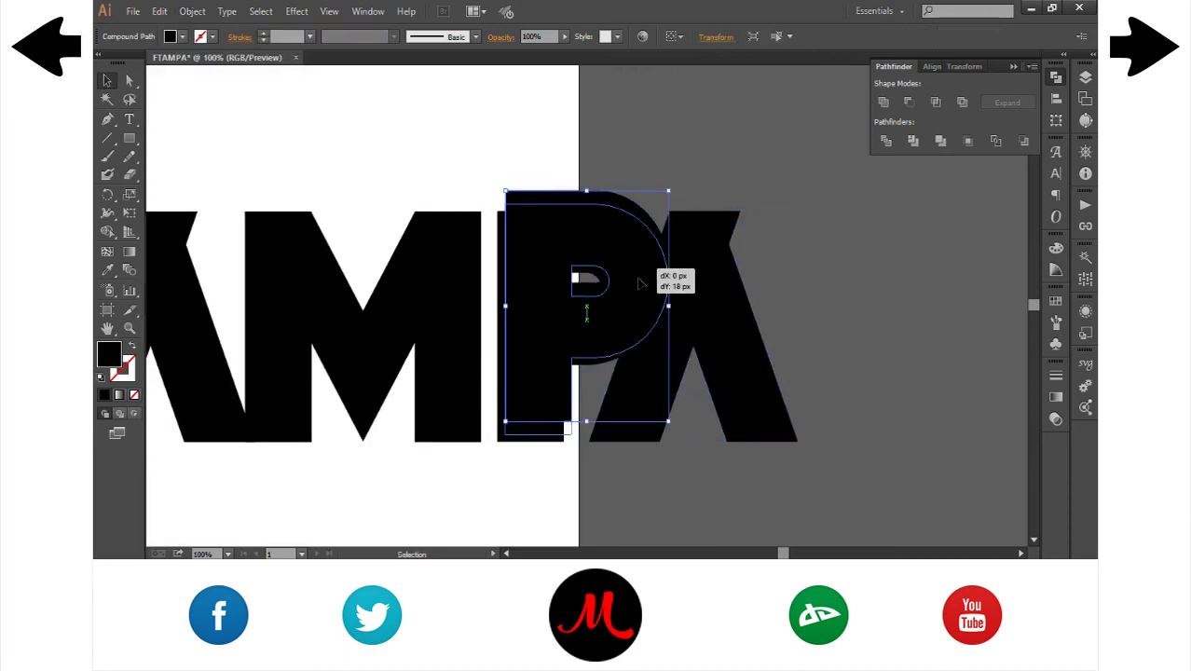
key(shift+Left)
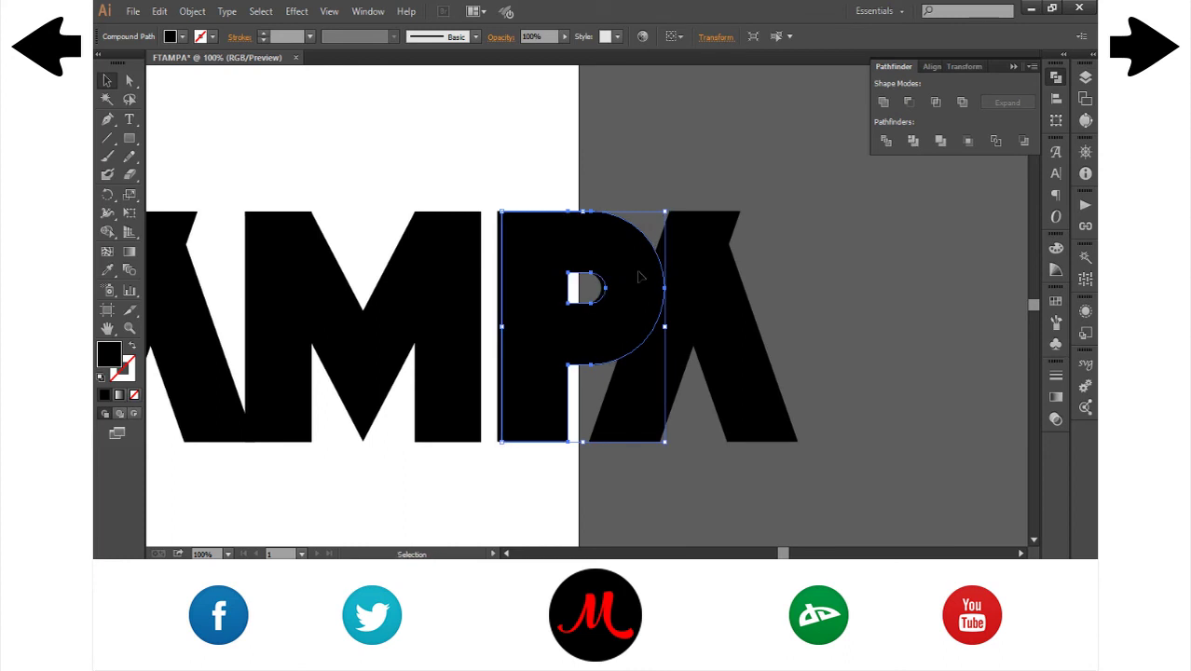
click(903, 102)
key(ctrl+z)
key(ctrl+shift+z)
Step: Check the P and final A by selecting each, then paste a copy of the P
click(863, 293)
click(623, 270)
click(698, 283)
click(870, 329)
click(769, 352)
click(867, 326)
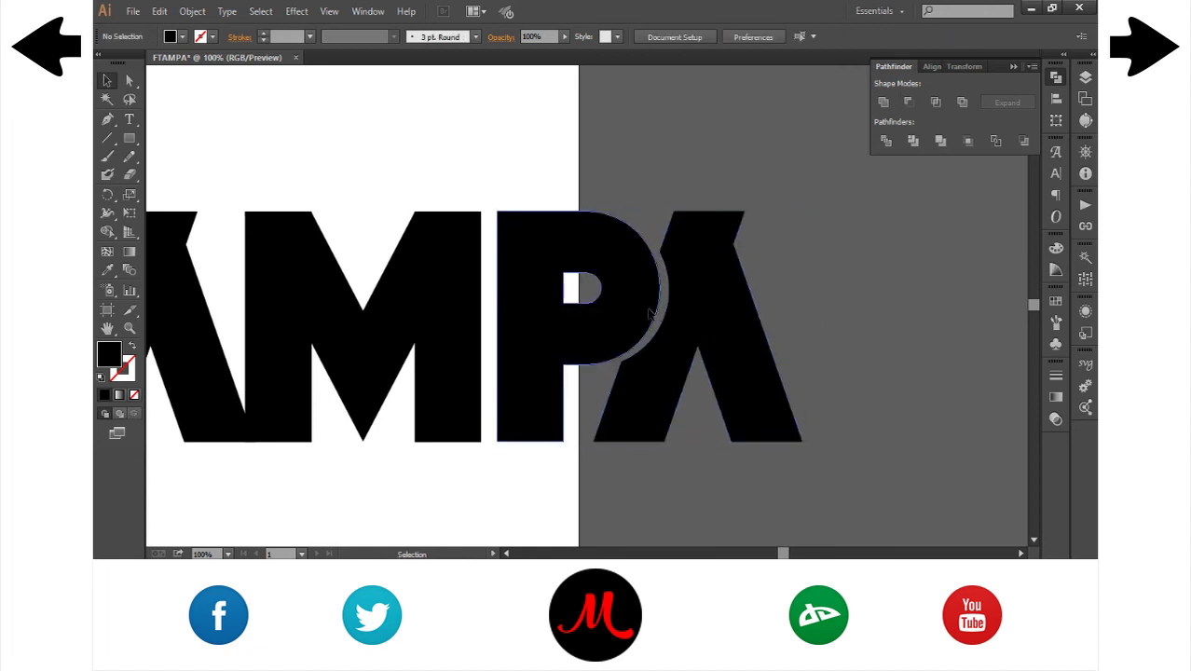
key(ctrl+v)
Step: Offset the pasted P copy and subtract it from the final A with Minus Front
mouse_move(648, 331)
mouse_down()
mouse_move(713, 325)
mouse_move(701, 347)
mouse_up()
key(ctrl+equal)
click(964, 275)
drag(964, 275, 728, 263)
click(717, 214)
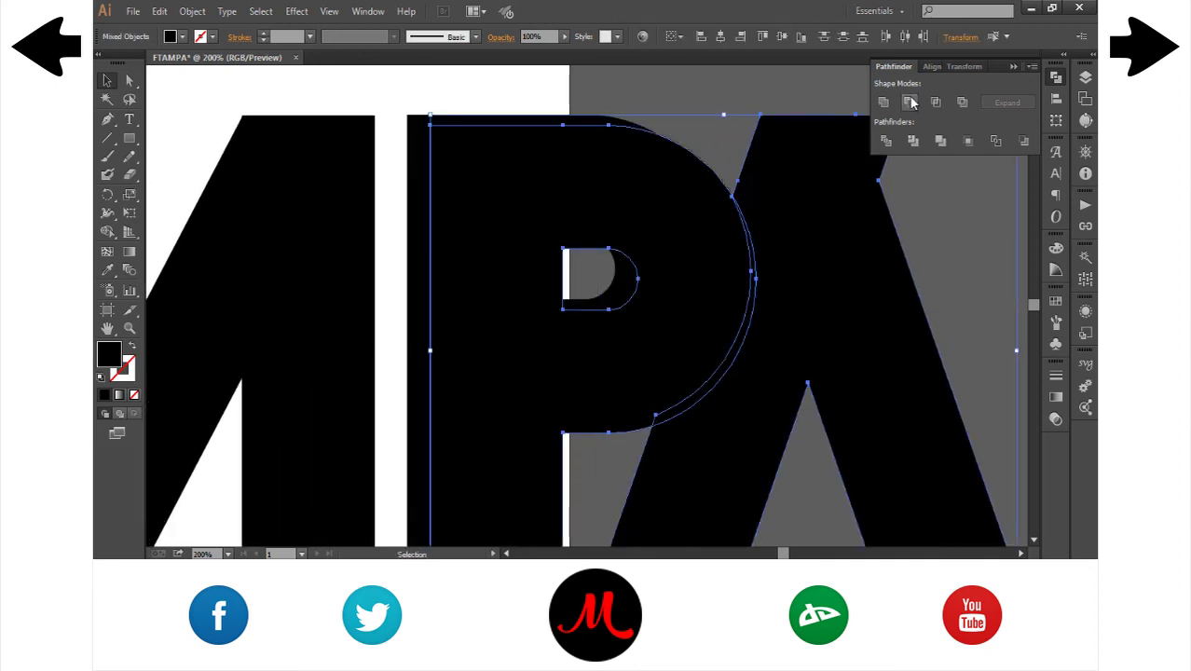
click(972, 213)
Step: Zoom out to 77% and beyond to view the whole artboard, then select the M
key(ctrl+minus)
key(ctrl+minus)
key(ctrl+minus)
click(671, 280)
click(792, 448)
click(228, 554)
click(247, 317)
key(ctrl+minus)
drag(859, 352, 792, 413)
click(816, 326)
Step: Marquee-select all six FTAMPA letters and drag a corner handle to scale them down
drag(503, 191, 534, 254)
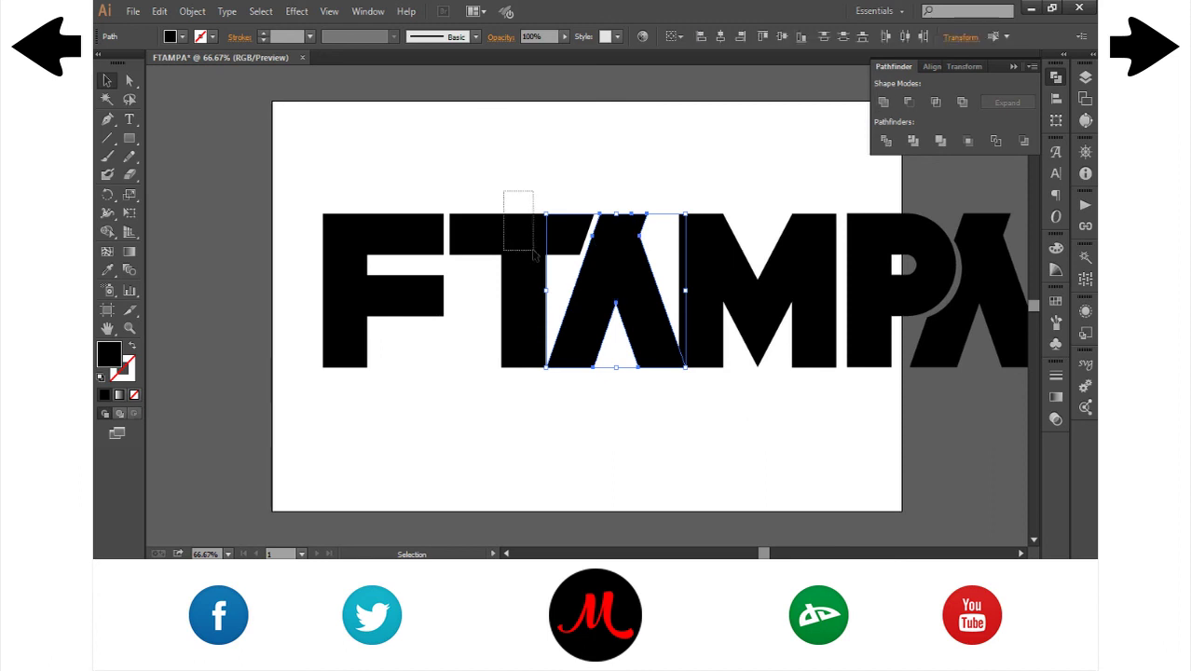
drag(424, 205, 373, 298)
drag(710, 337, 321, 393)
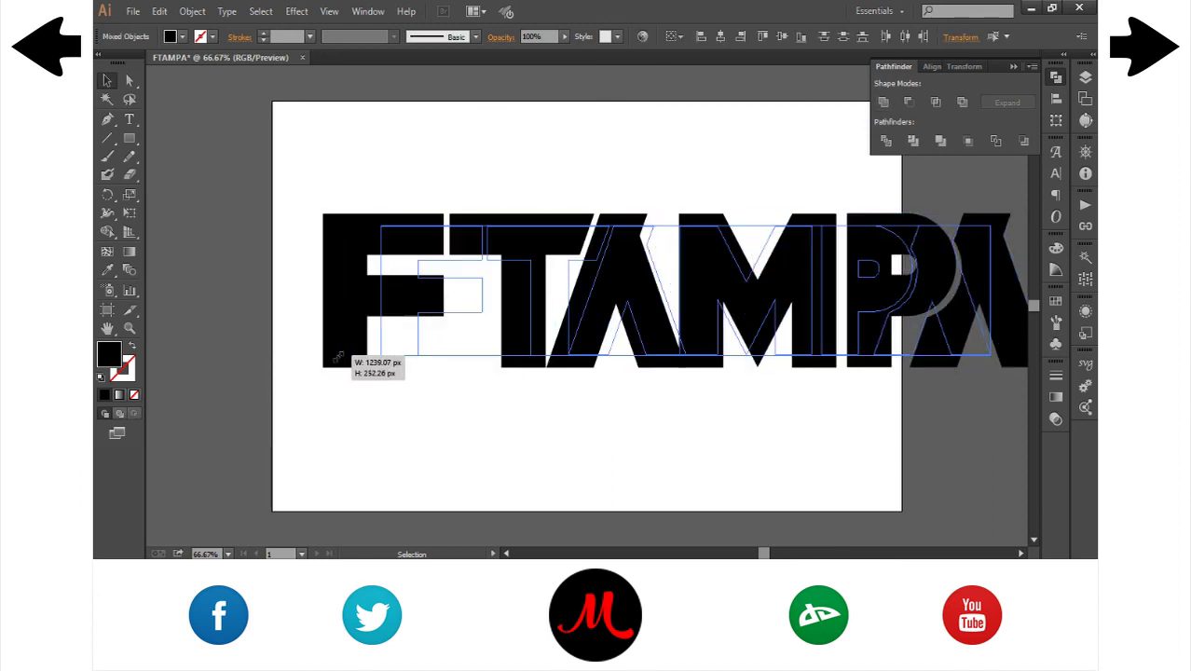
mouse_move(322, 371)
mouse_down()
mouse_move(357, 345)
mouse_move(323, 360)
mouse_up()
click(461, 411)
click(820, 342)
click(818, 411)
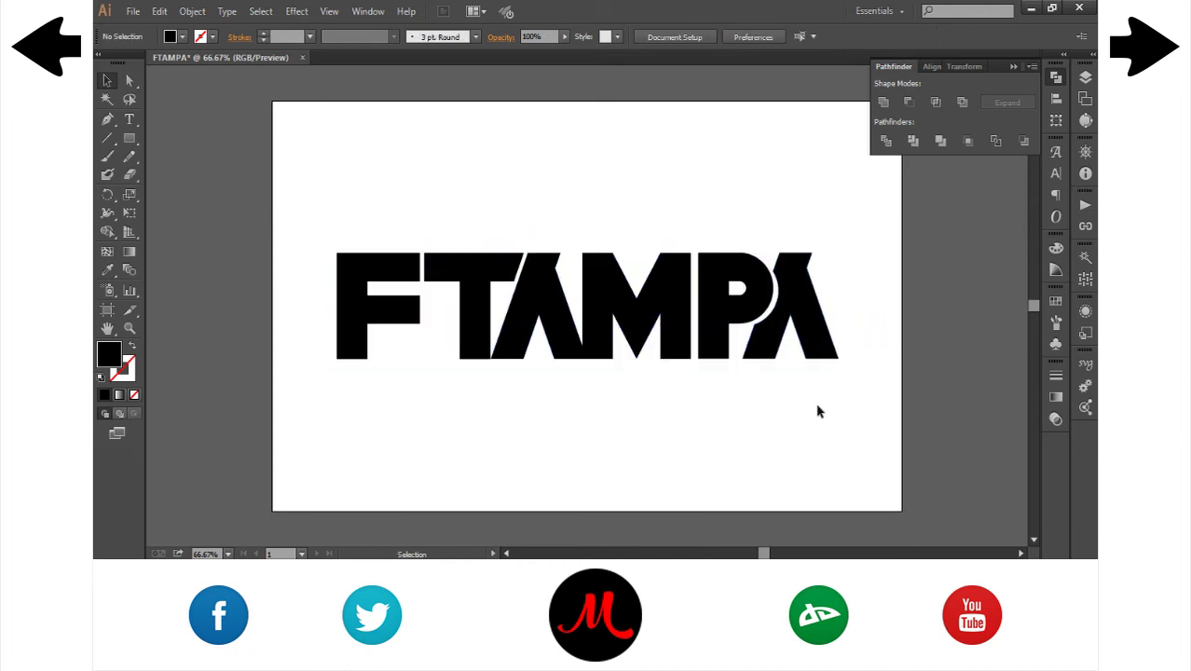